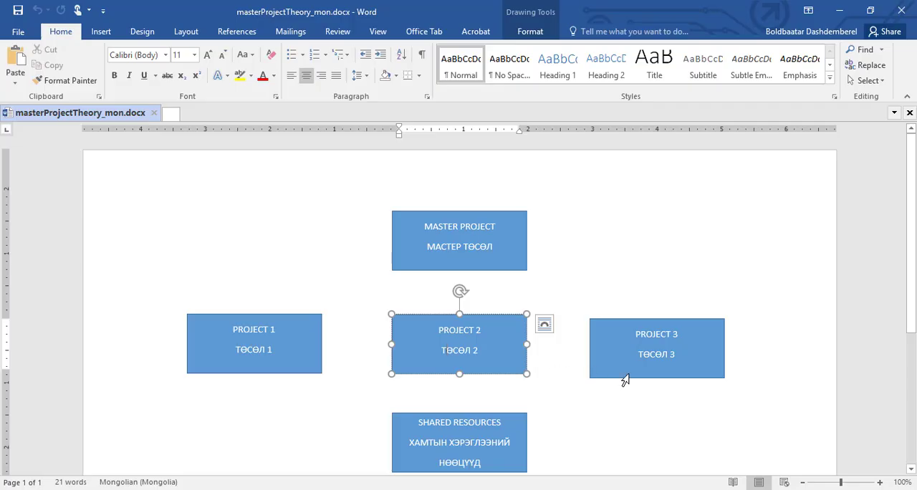
Examine the diagram boxes for the master project, projects 1 to 3 and the shared resources
triple_click(629, 370)
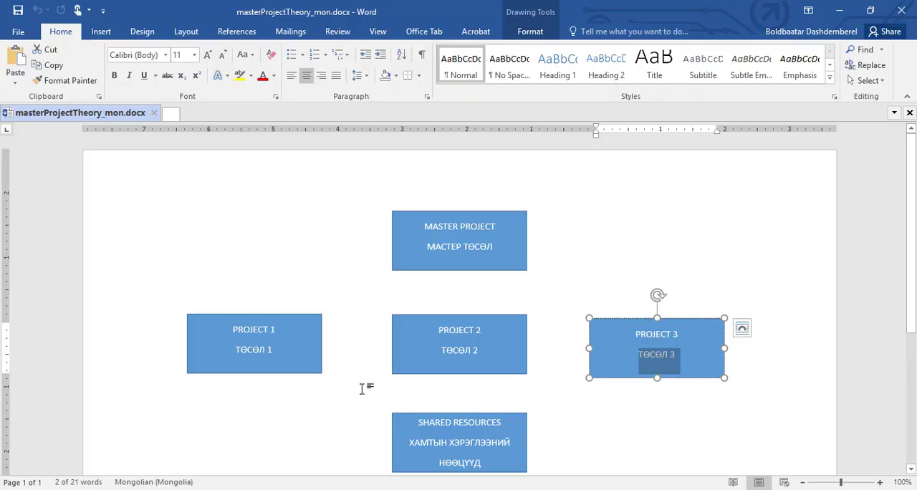
left_click(514, 461)
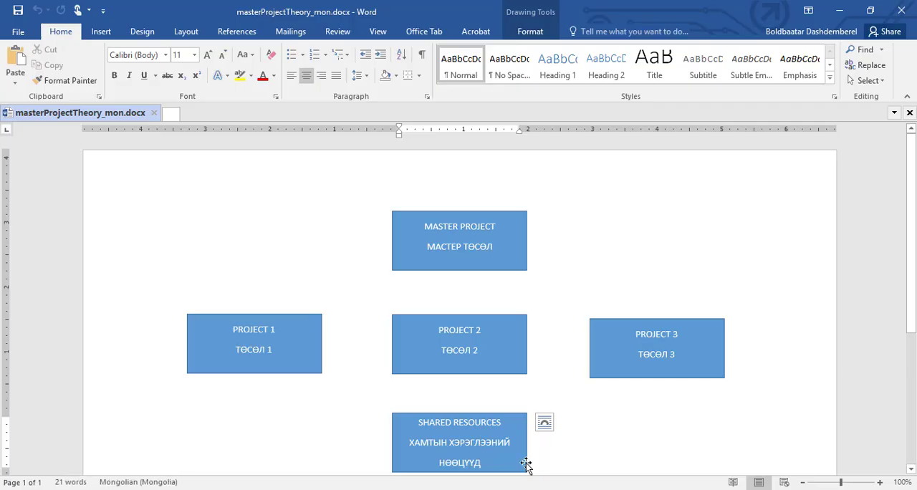
left_click(526, 463)
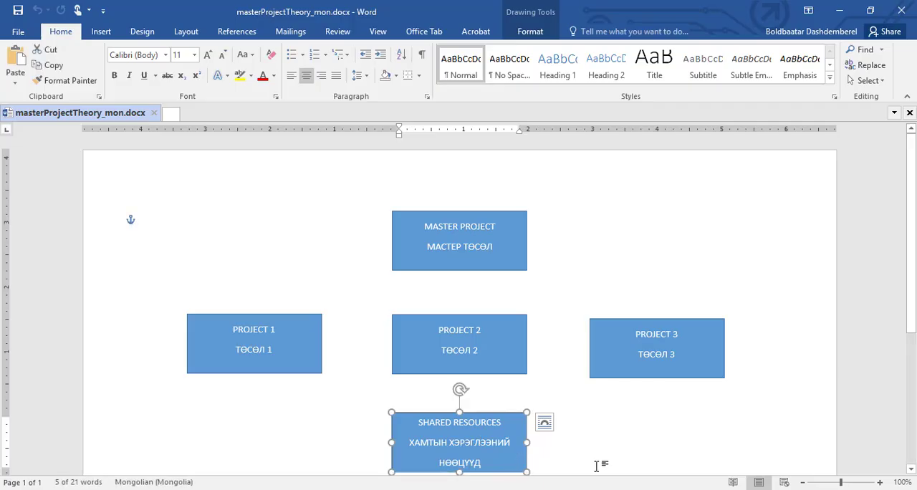
left_click(911, 471)
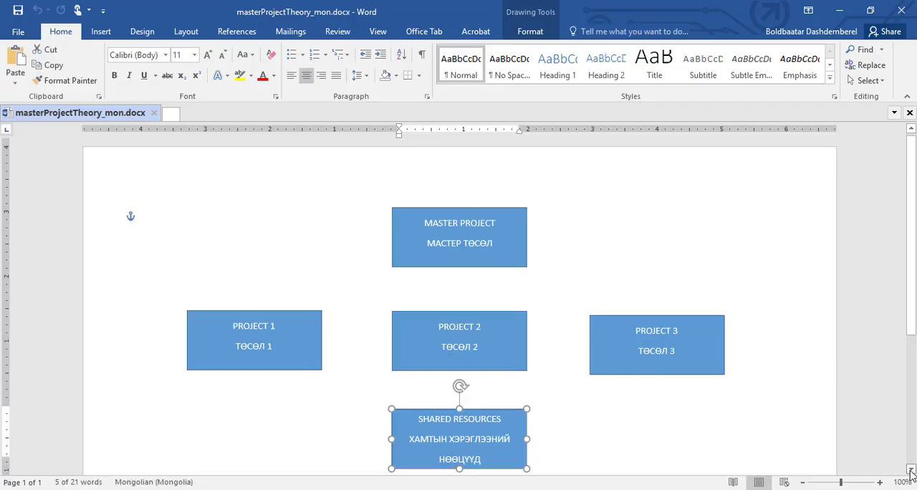
left_click(911, 471)
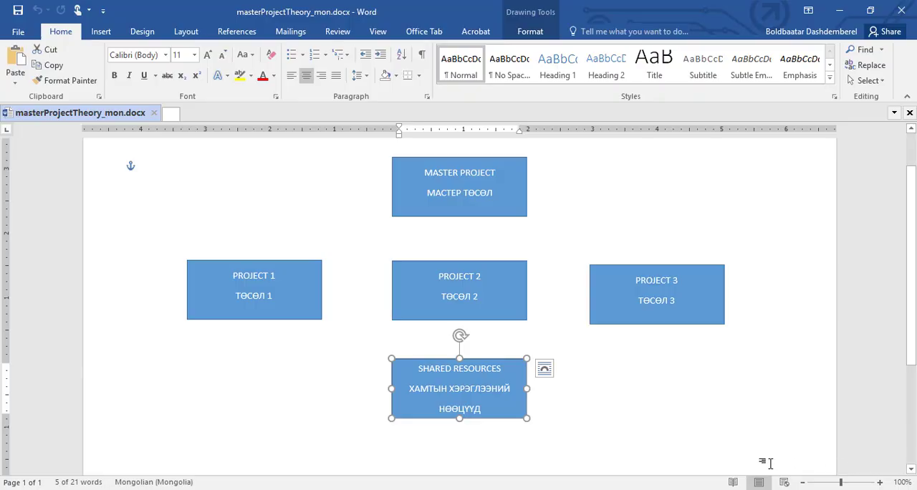
left_click(285, 315)
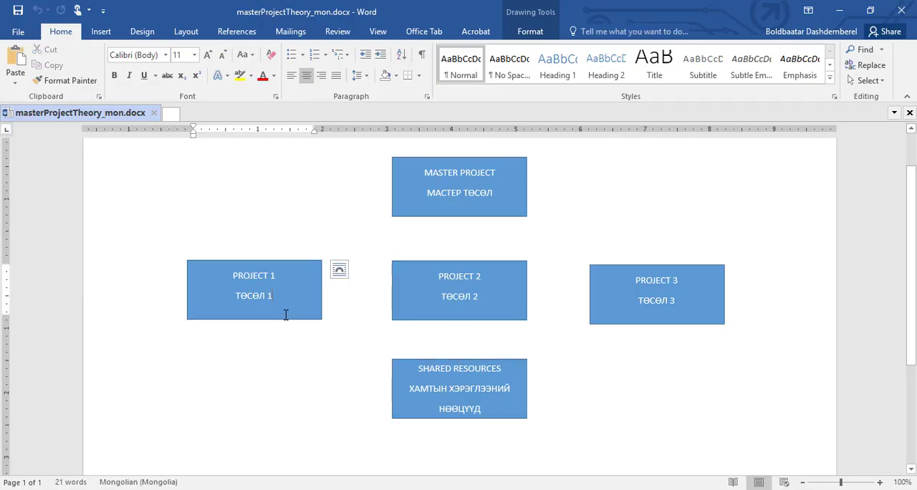
left_click(314, 320)
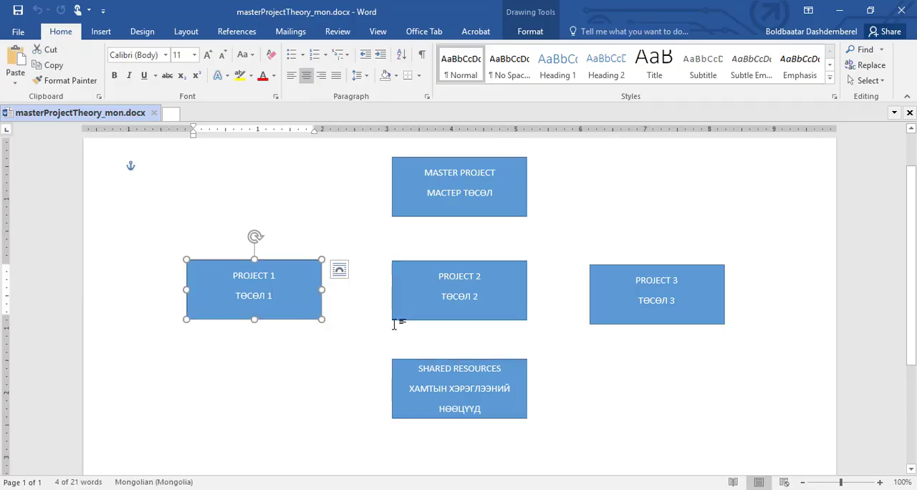
left_click(441, 322)
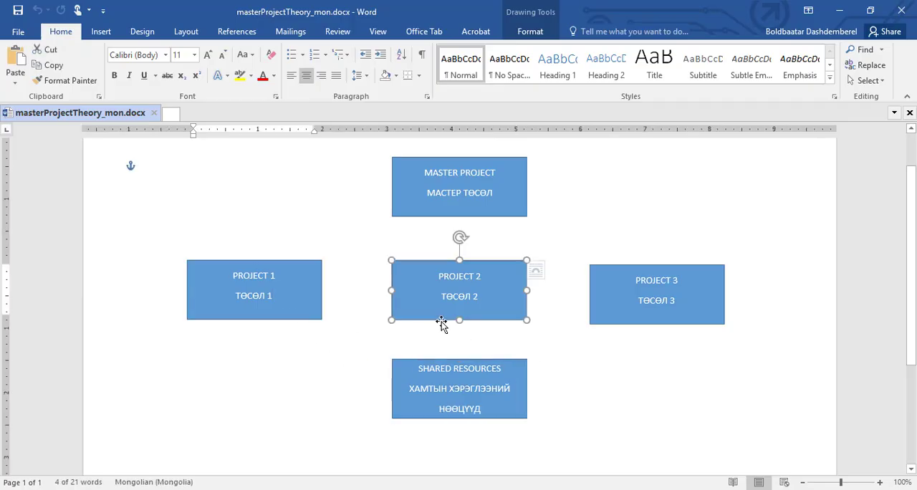
left_click(598, 323)
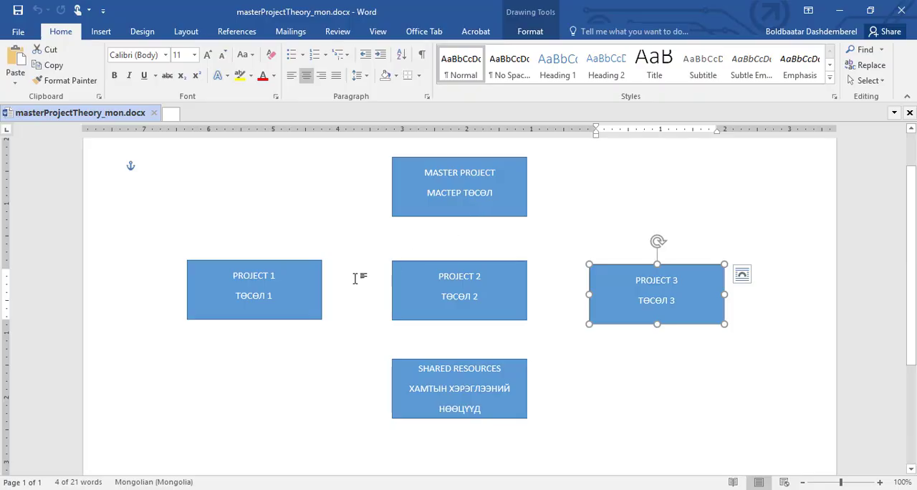
left_click(319, 305)
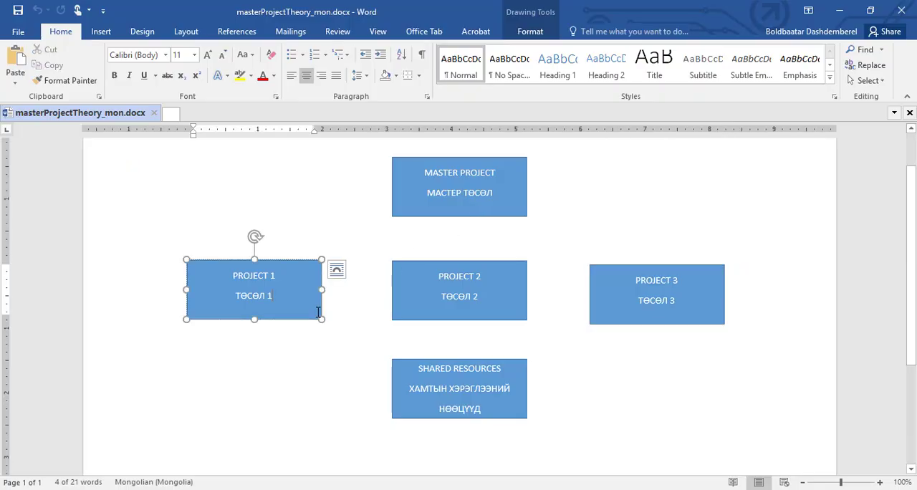
left_click(465, 207)
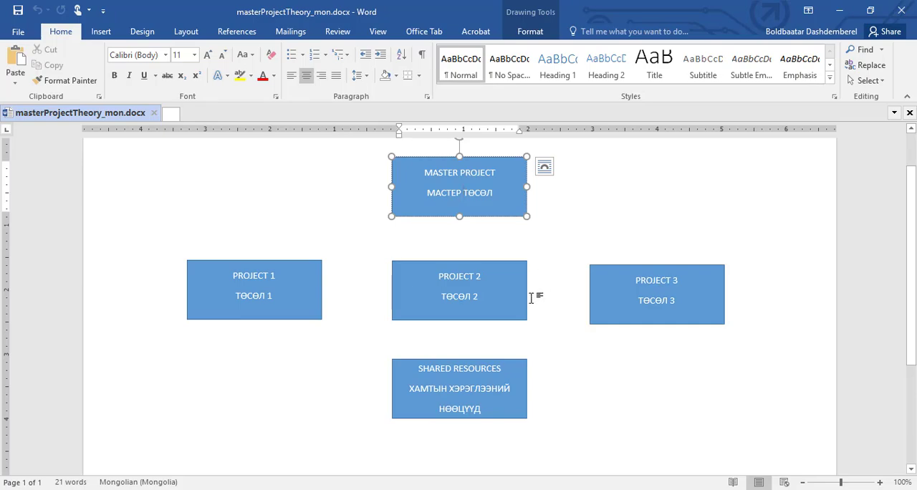
left_click(514, 423)
left_click(526, 415)
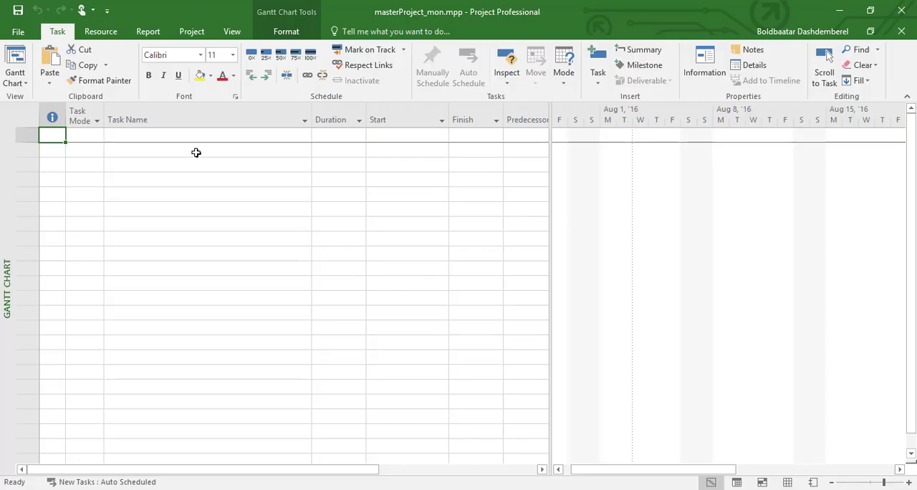
In Microsoft Project, start inserting a subproject into masterProject_mon.mpp and browse to the Chapter 11 folder in Working Files mon
left_click(200, 37)
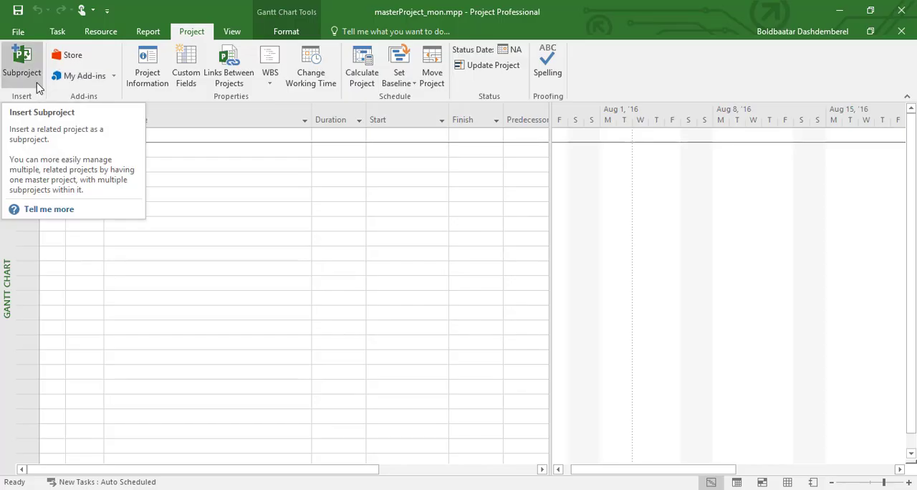
left_click(38, 85)
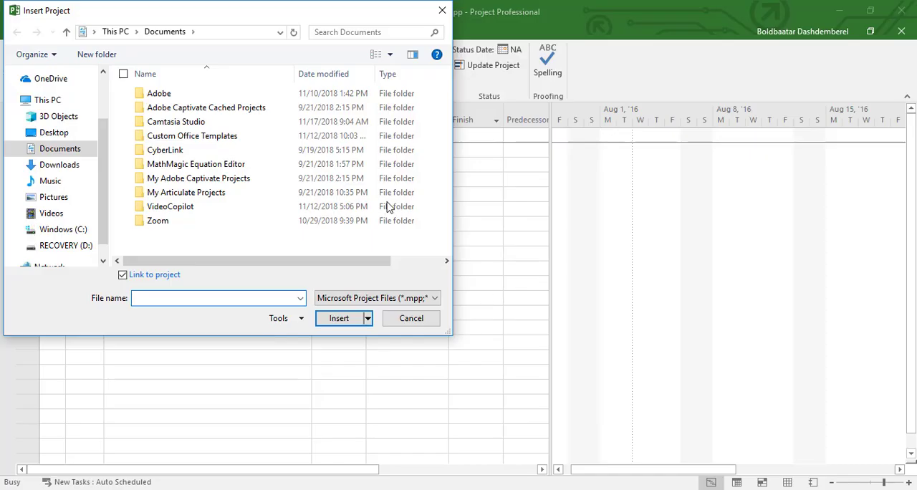
left_click_drag(270, 12, 553, 56)
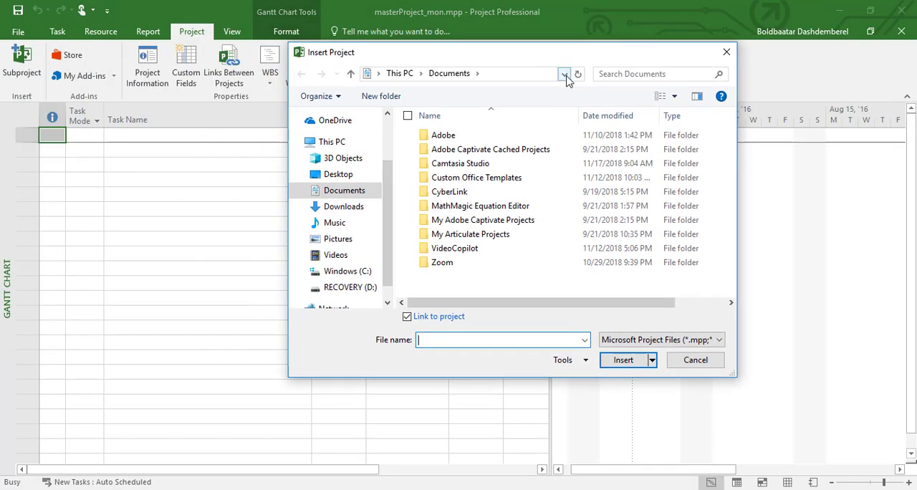
left_click(566, 76)
left_click(552, 102)
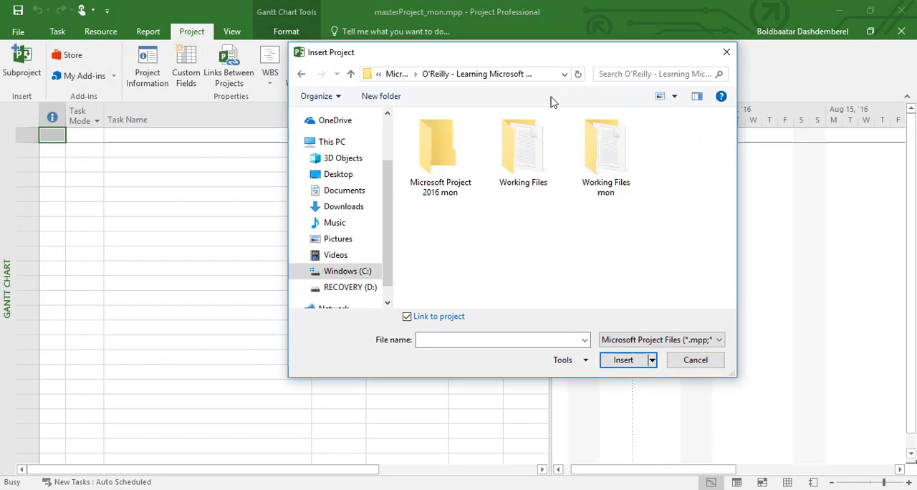
double_click(608, 183)
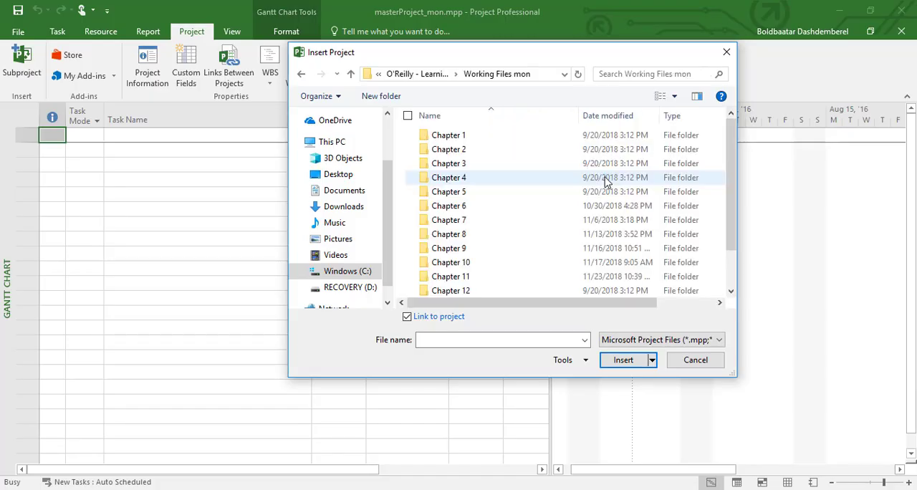
left_click(470, 279)
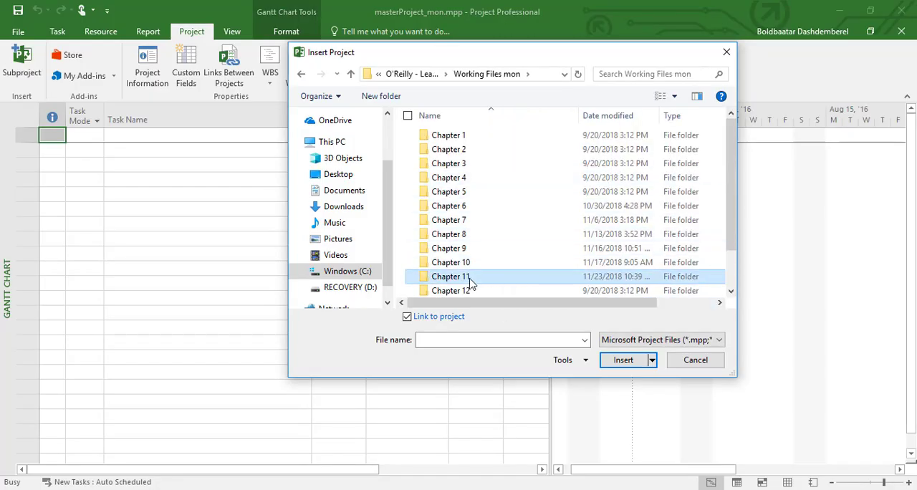
double_click(470, 282)
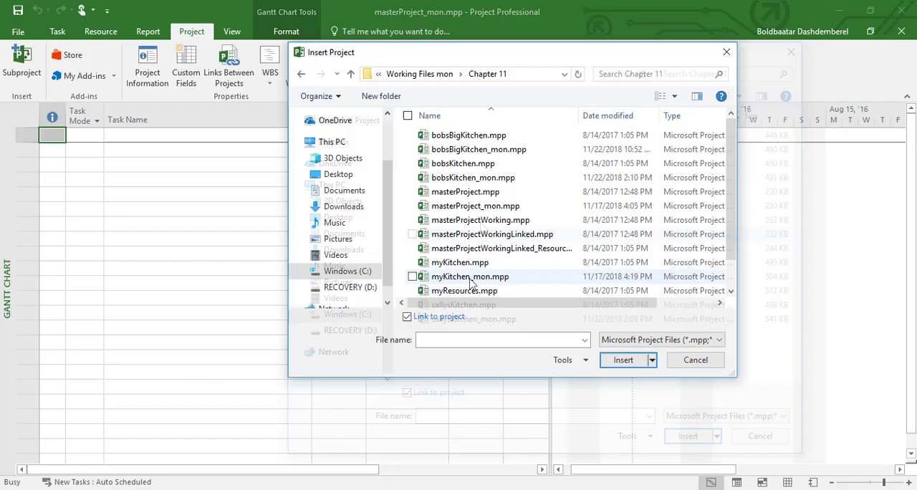
Insert myKitchen_mon.mpp as a linked subproject, then expand and collapse it to view its tasks
left_click(481, 180)
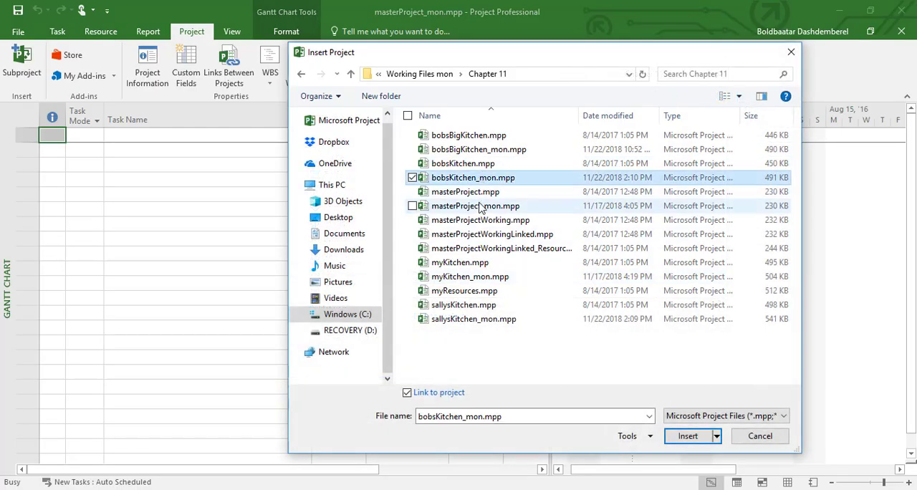
left_click(477, 280)
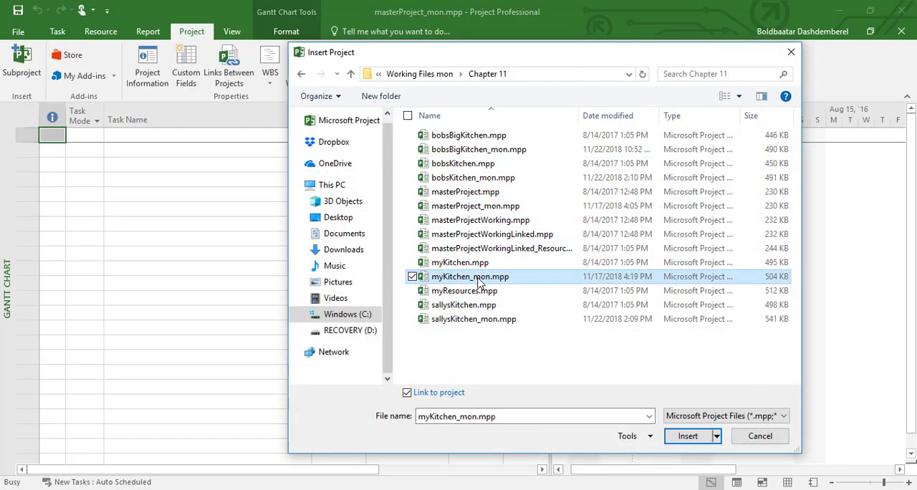
left_click(484, 321)
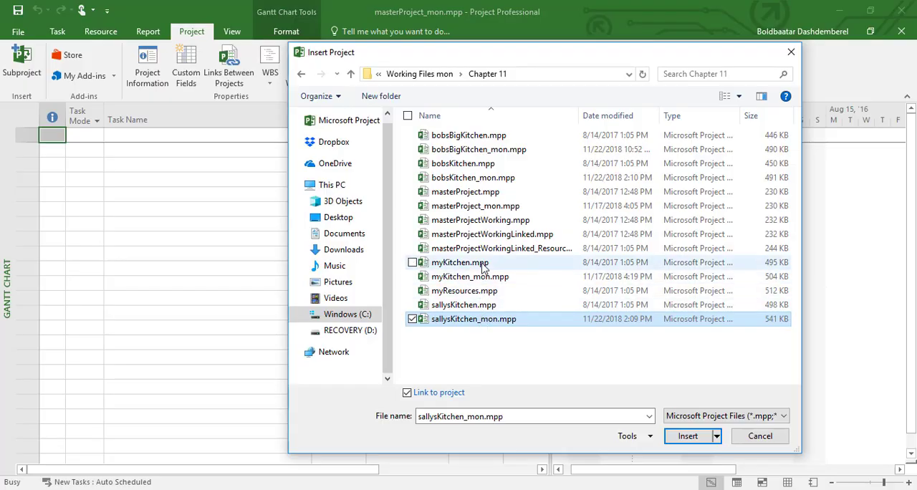
left_click(485, 278)
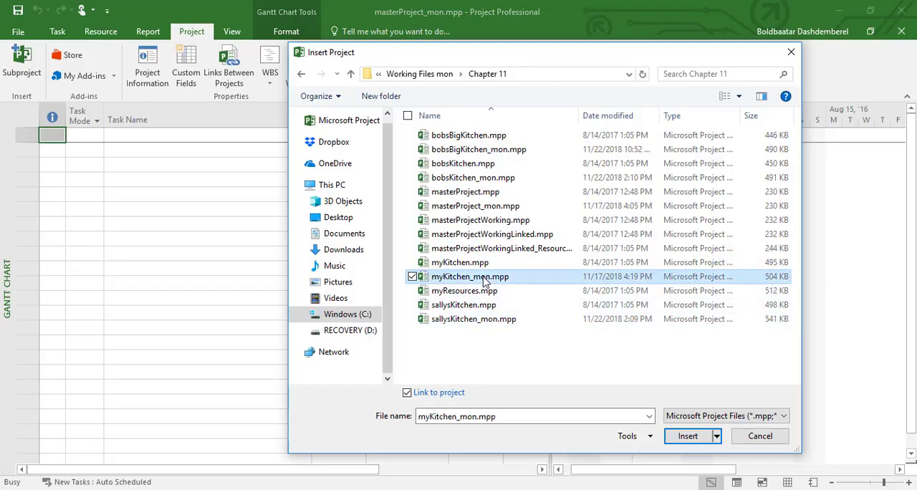
left_click(710, 431)
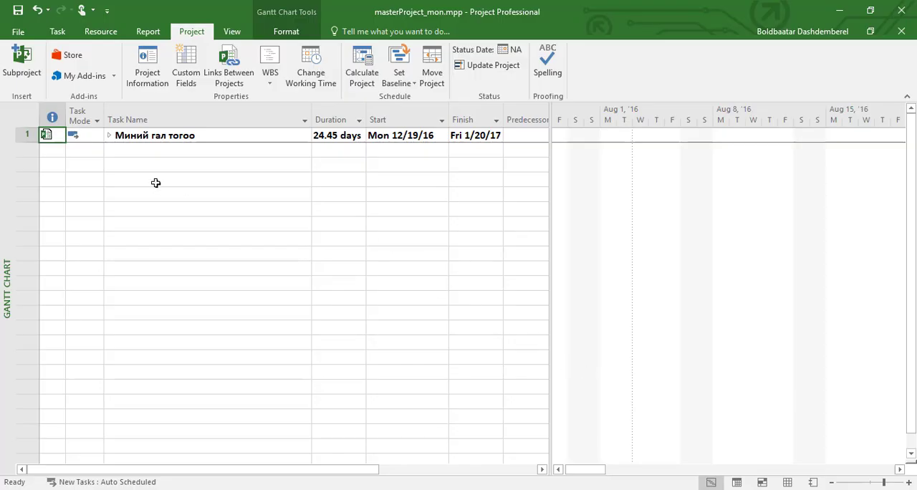
left_click(109, 136)
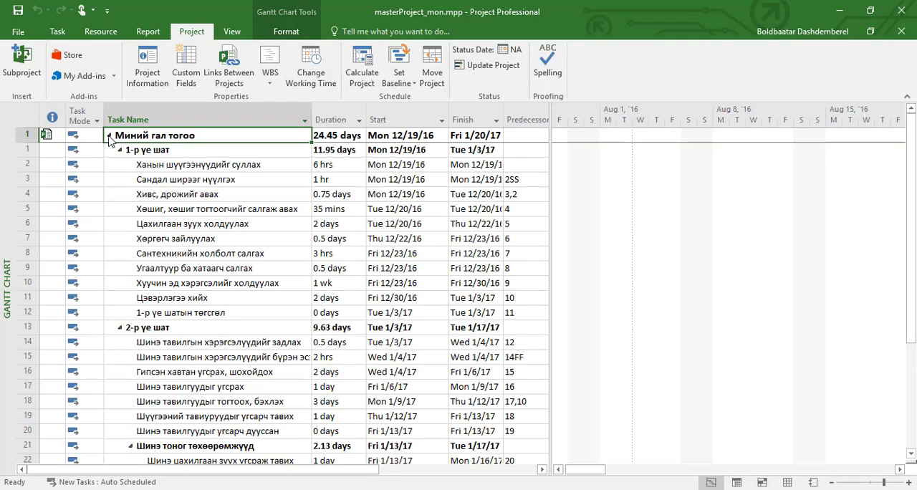
left_click(109, 136)
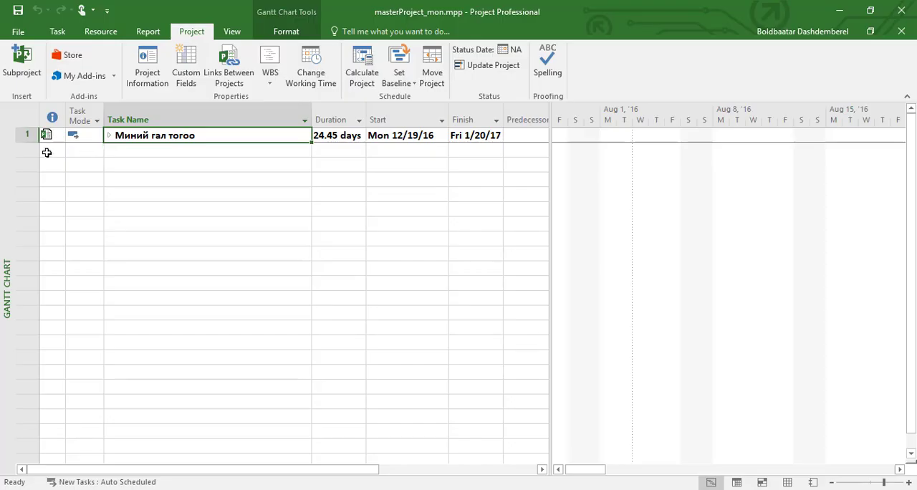
Add a task named "Туршилтын даалгаврын жишээ" below the subproject and set its duration to 4h
left_click(140, 151)
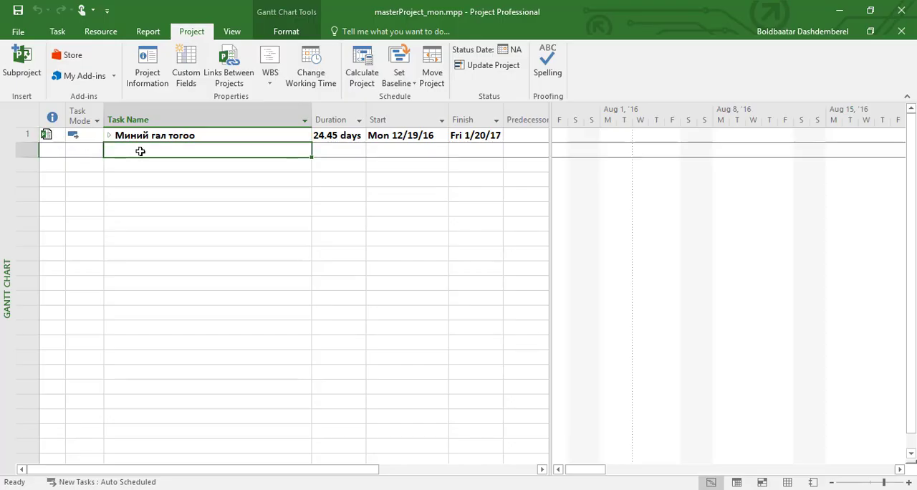
double_click(141, 153)
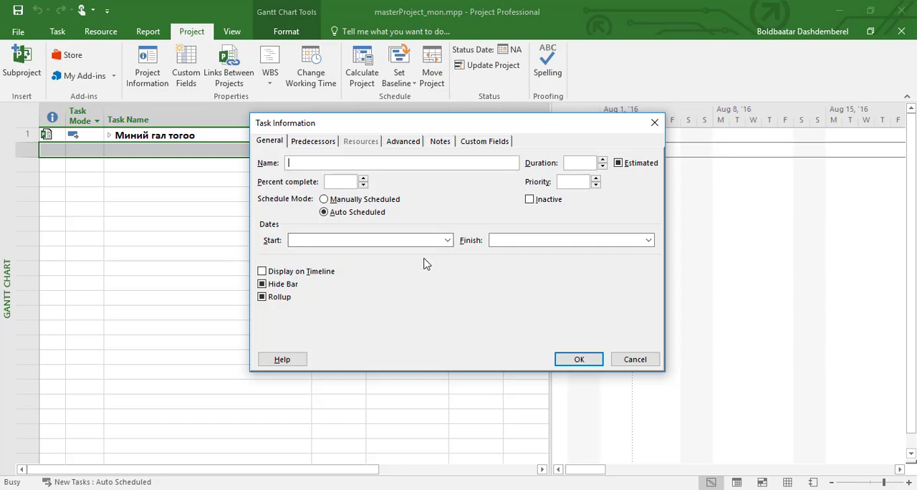
type("Туршилтын даалгаврын жишээ")
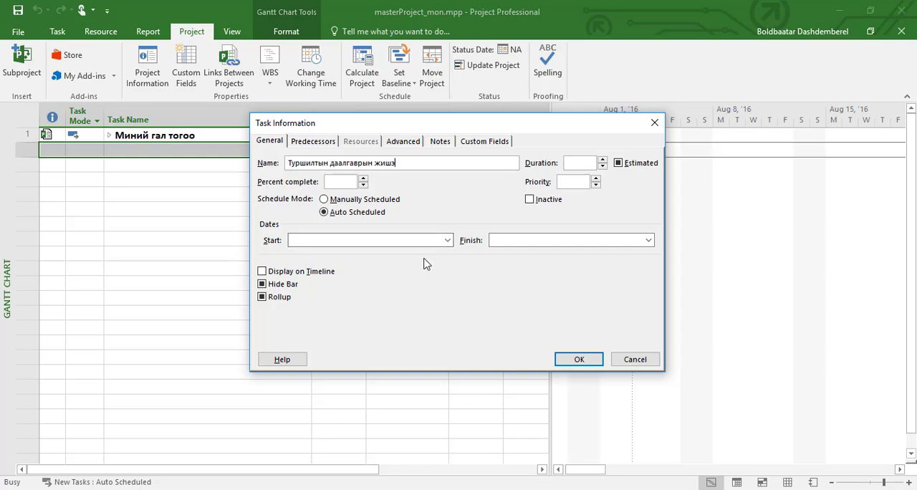
left_click(575, 364)
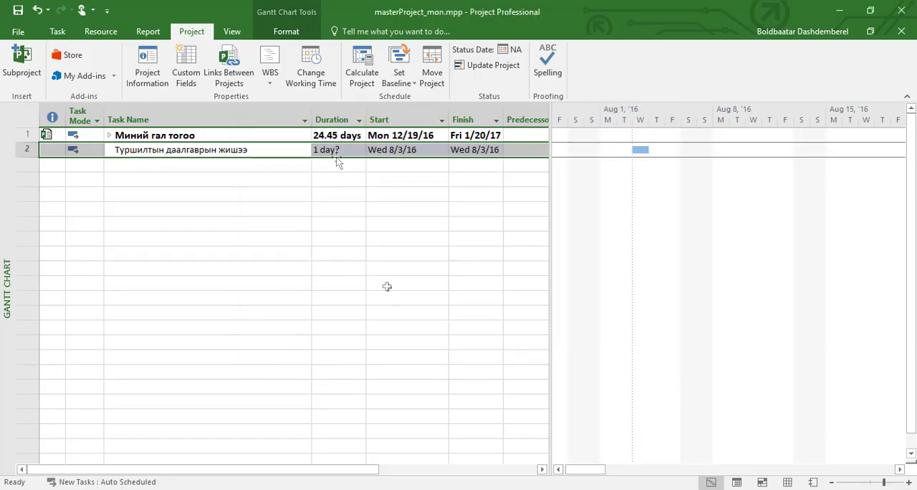
left_click(336, 152)
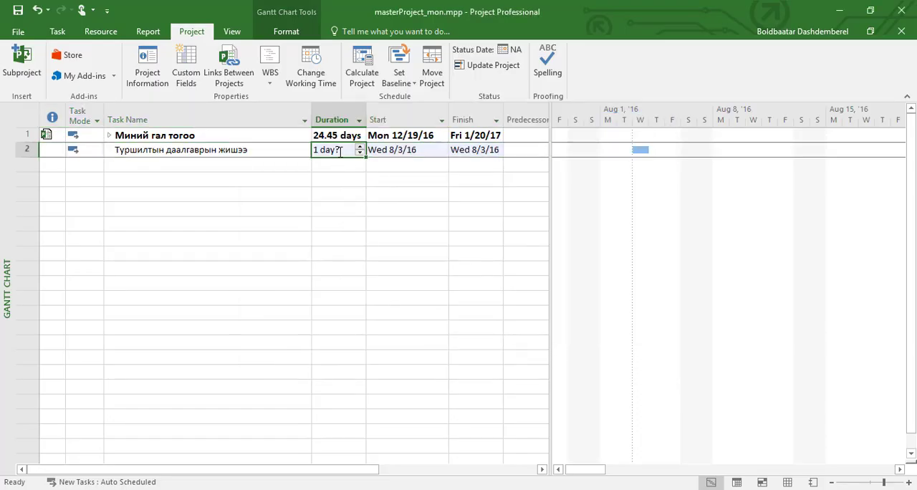
type("4h")
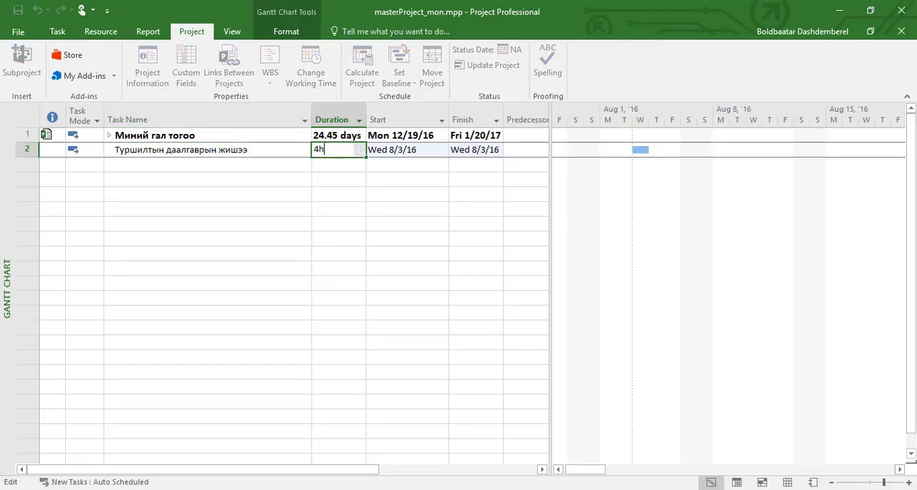
left_click(263, 154)
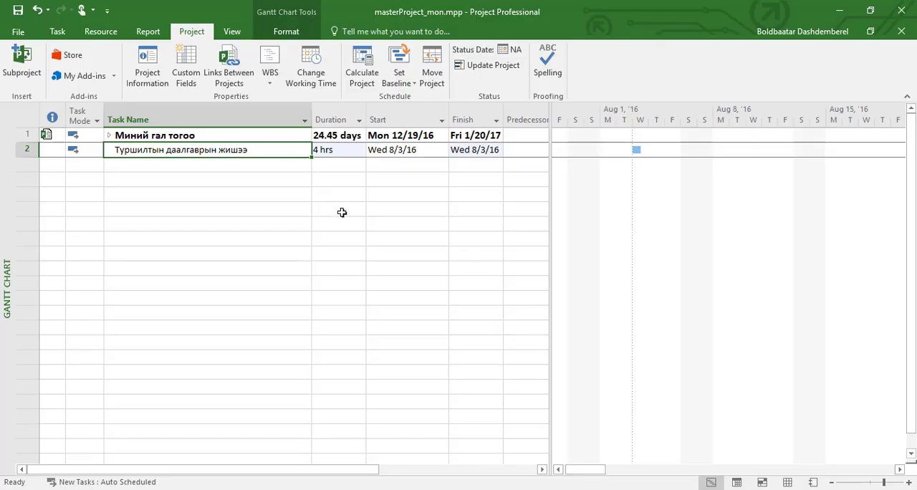
left_click(371, 154)
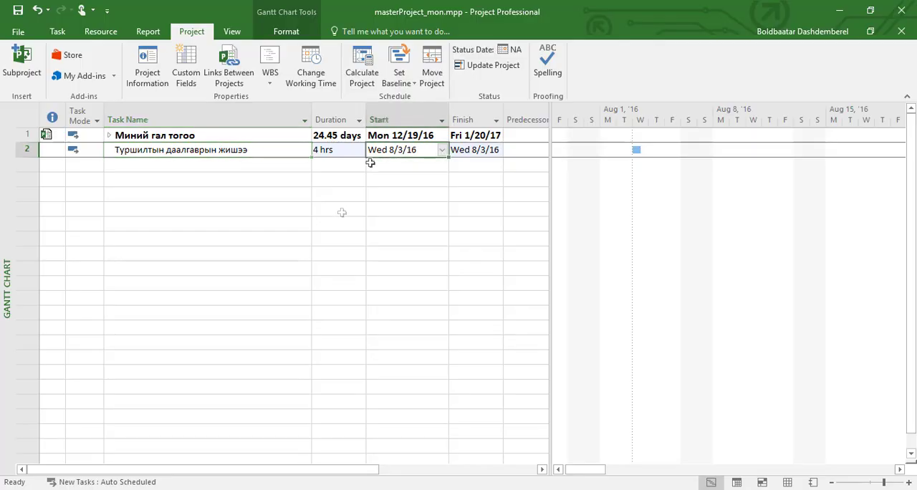
In the Миний гал тогоо subproject, rename task 4 as "Хивс, дрожийг авах болон бэхэлгээг авах" and save the change to myKitchen_mon.mpp
left_click(111, 135)
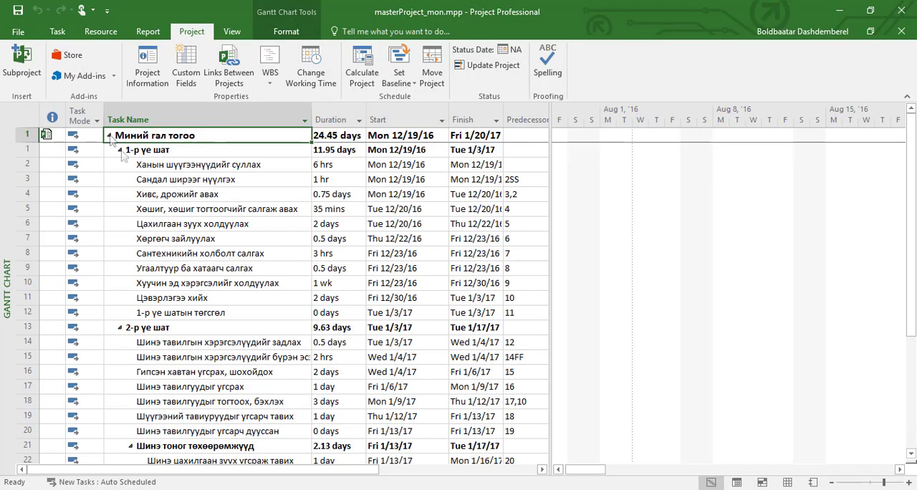
left_click(179, 197)
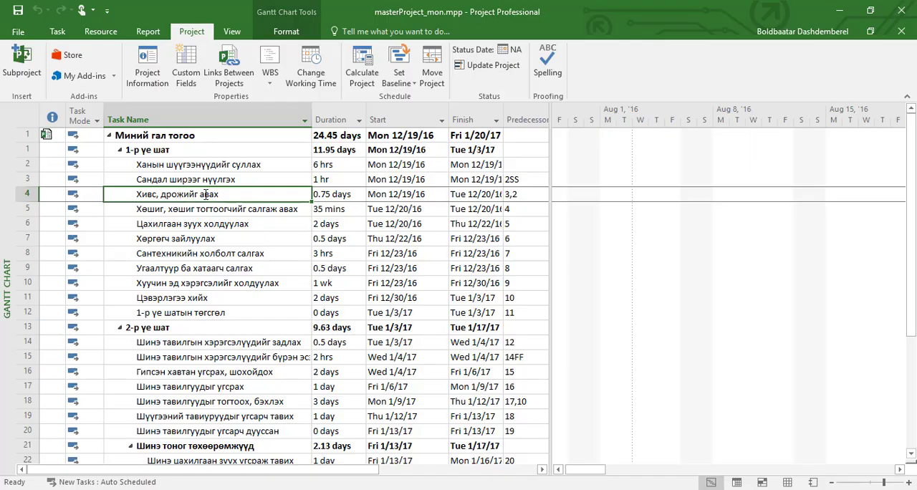
double_click(179, 197)
left_click(365, 164)
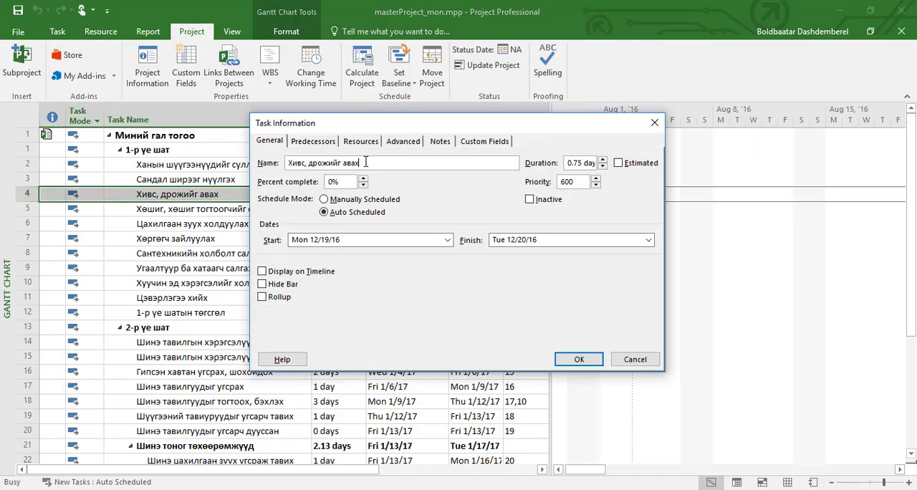
type("болон бэхэлгээ авах")
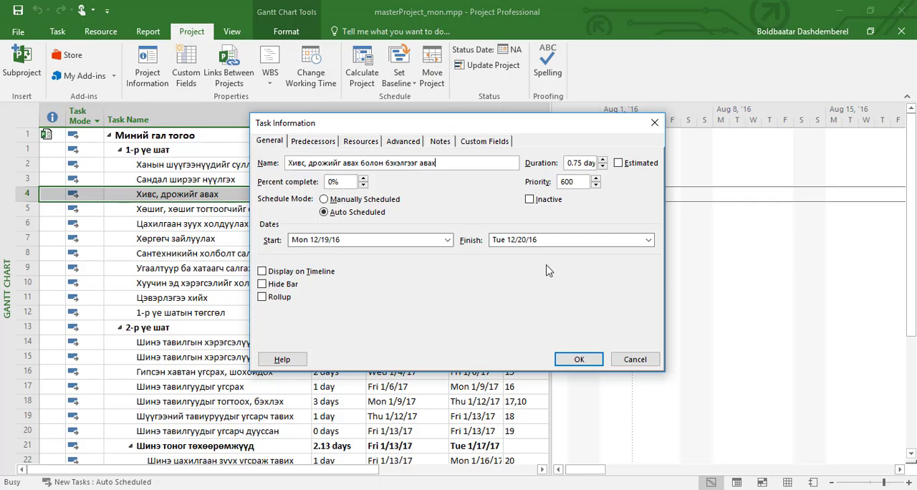
left_click(579, 359)
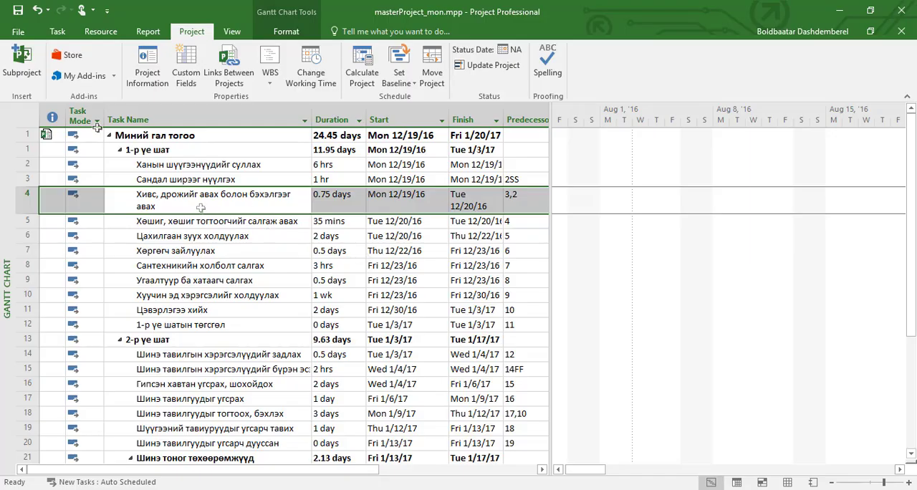
left_click(18, 10)
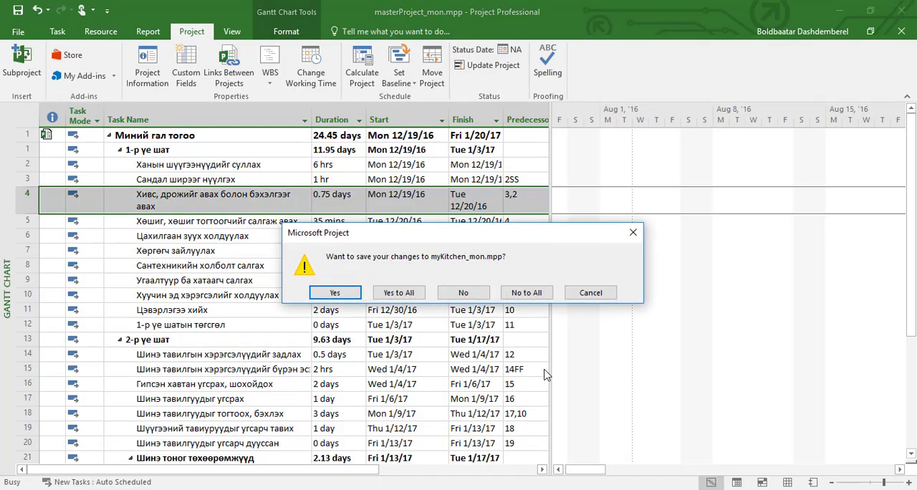
left_click(349, 296)
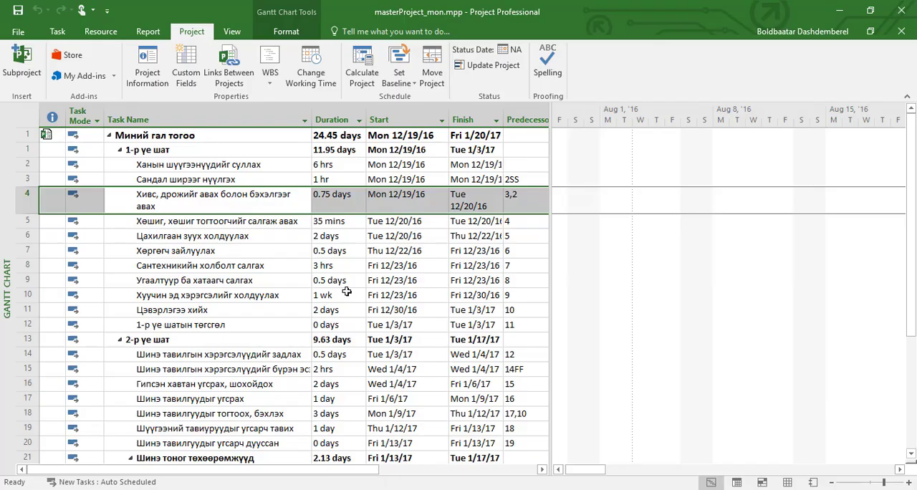
Collapse the Миний гал тогоо subproject and delete the sample task "Туршилтын даалгаврын жишээ" below it
left_click(111, 139)
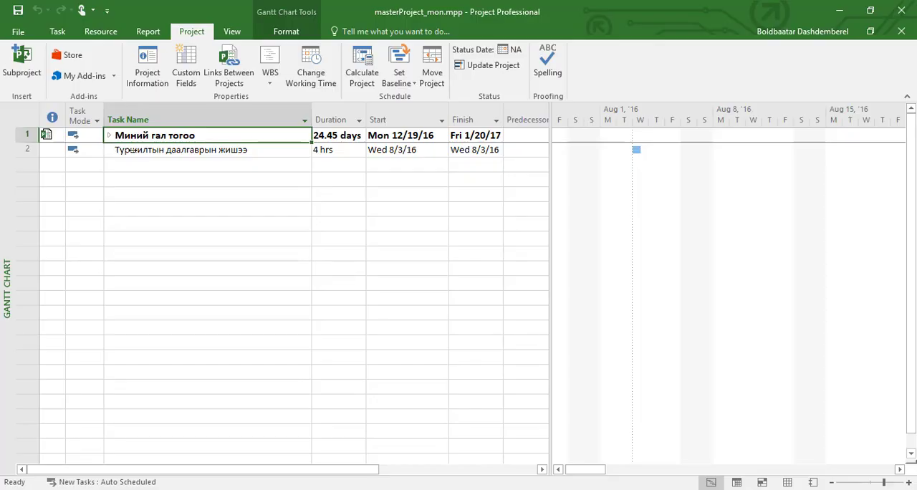
left_click(14, 150)
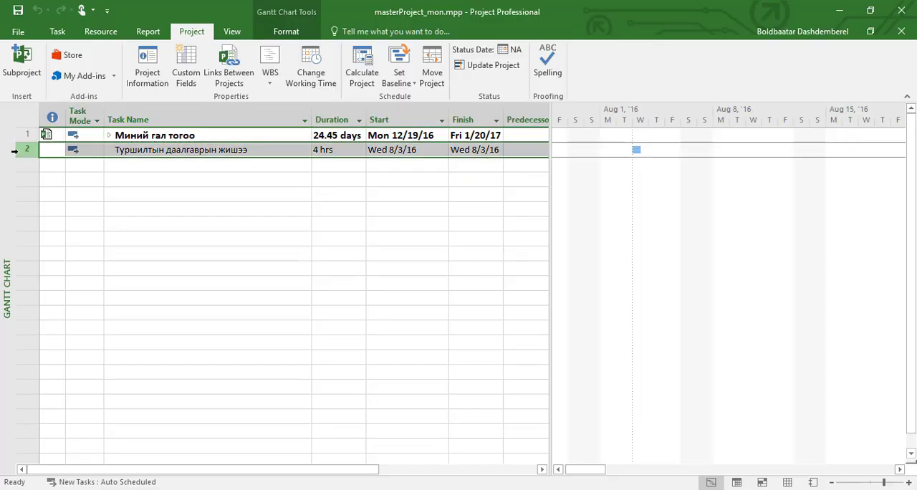
key("Delete")
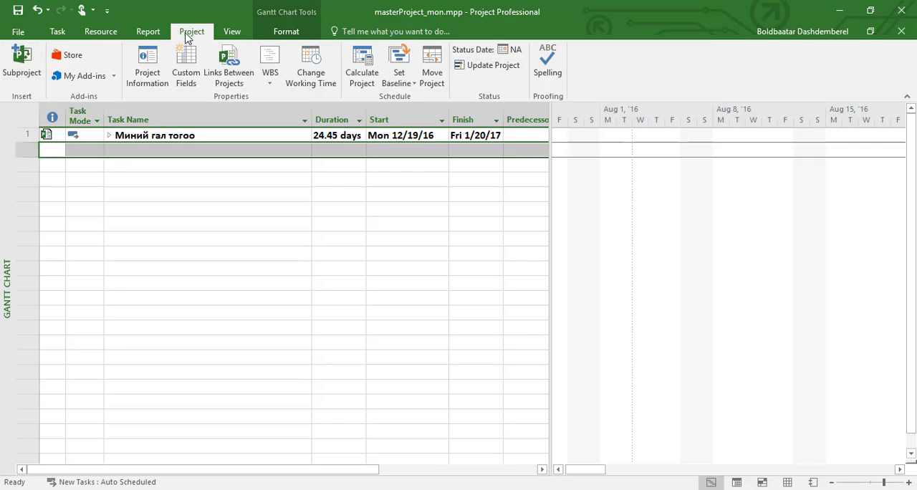
Insert sallysKitchen_mon.mpp from the Chapter 11 folder as a linked subproject in row 2
left_click(22, 63)
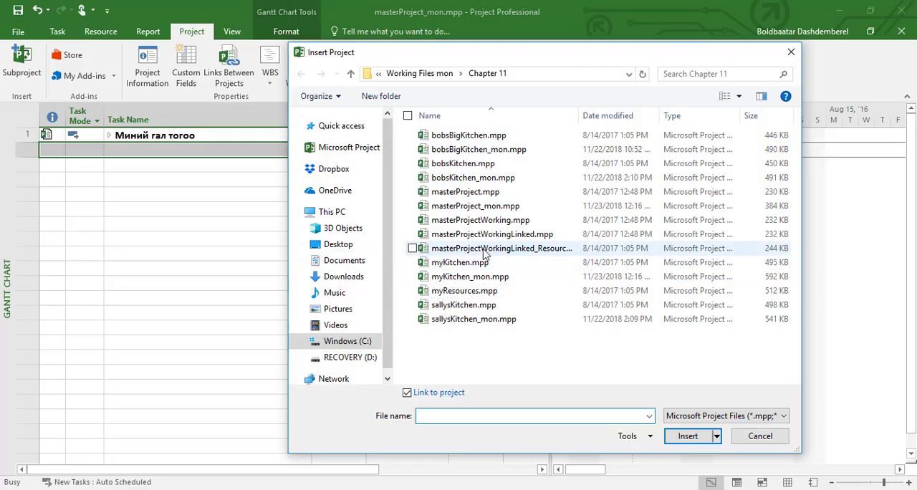
left_click(474, 318)
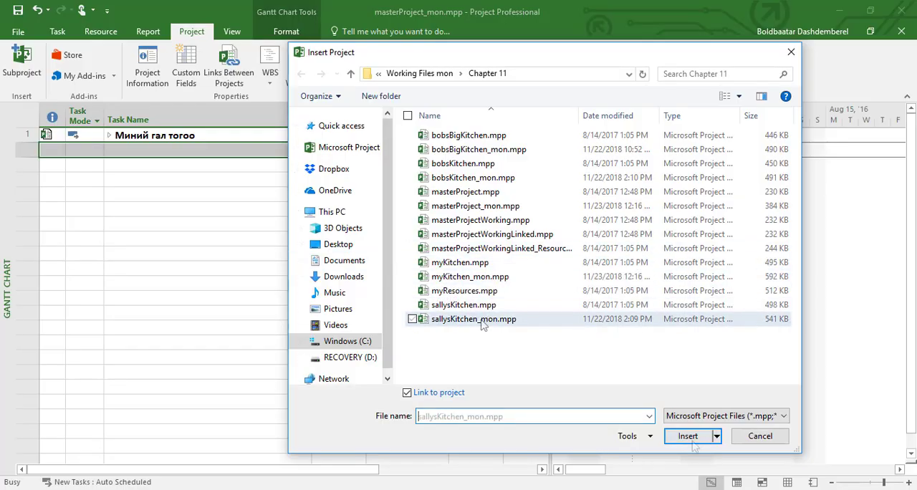
left_click(688, 436)
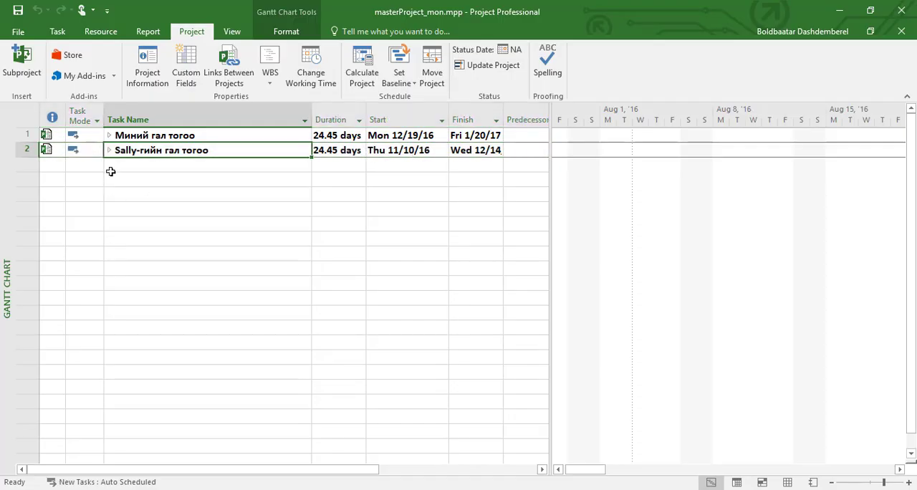
Insert bobsKitchen_mon.mpp as a linked subproject in the empty row below Sally-гийн гал тогоо
left_click(116, 169)
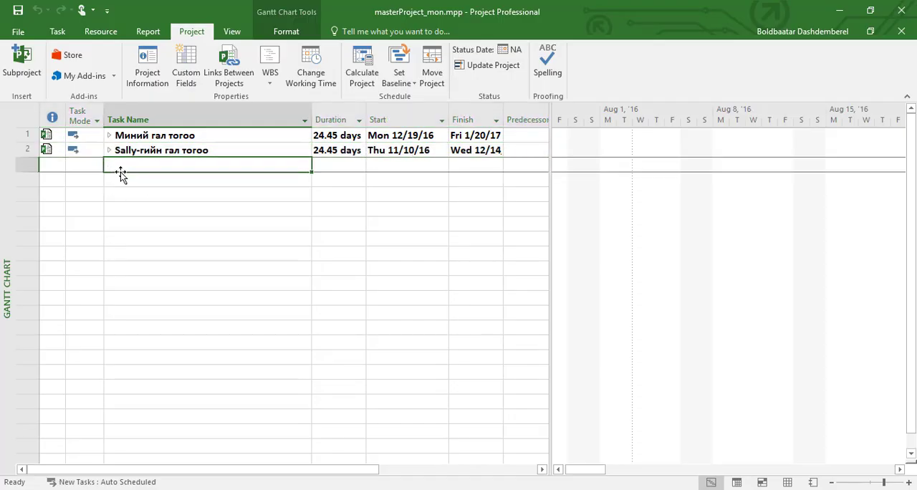
left_click(22, 64)
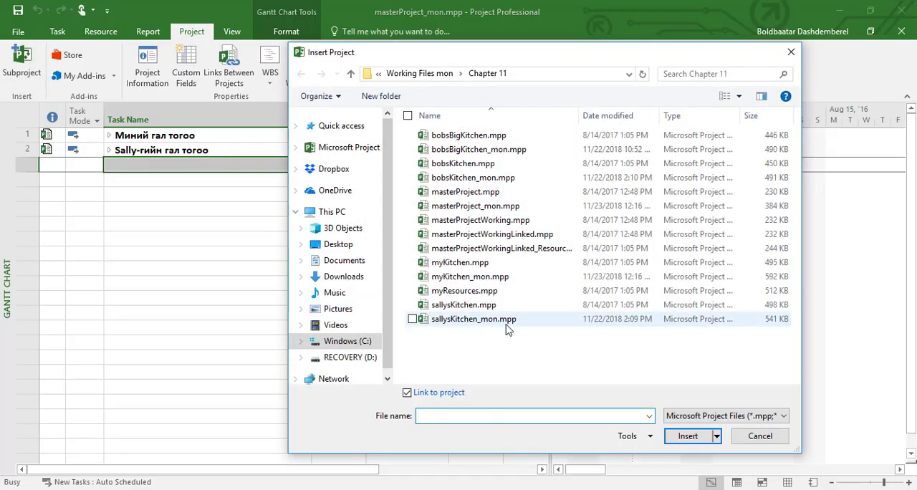
left_click(459, 178)
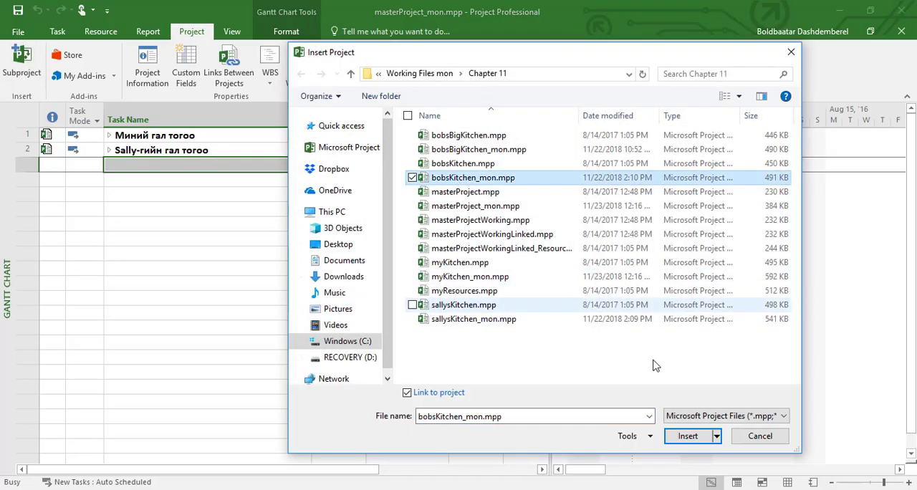
left_click(688, 436)
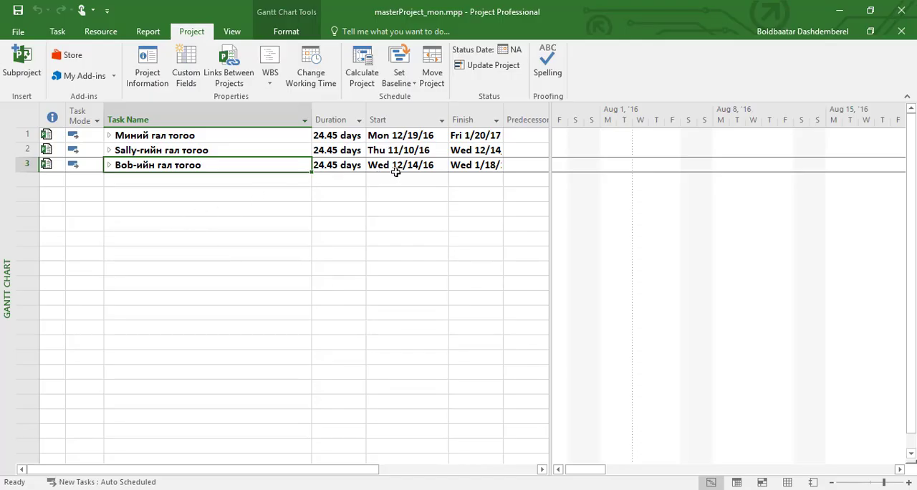
Expand Bob-ийн гал тогоо without opening other files, rename task 5 as "Хивс, дрожийг авах болон бэхэлгээг авах", and collapse the subproject
left_click(109, 166)
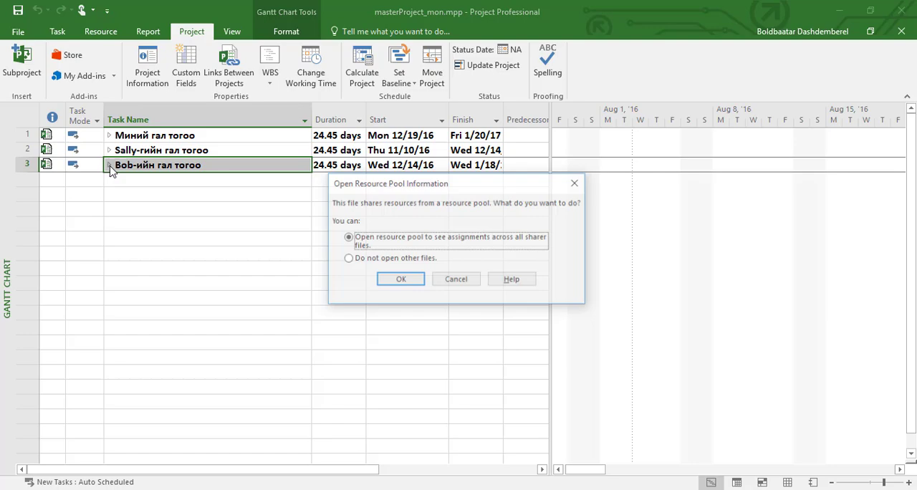
left_click(396, 260)
left_click(401, 284)
left_click(221, 224)
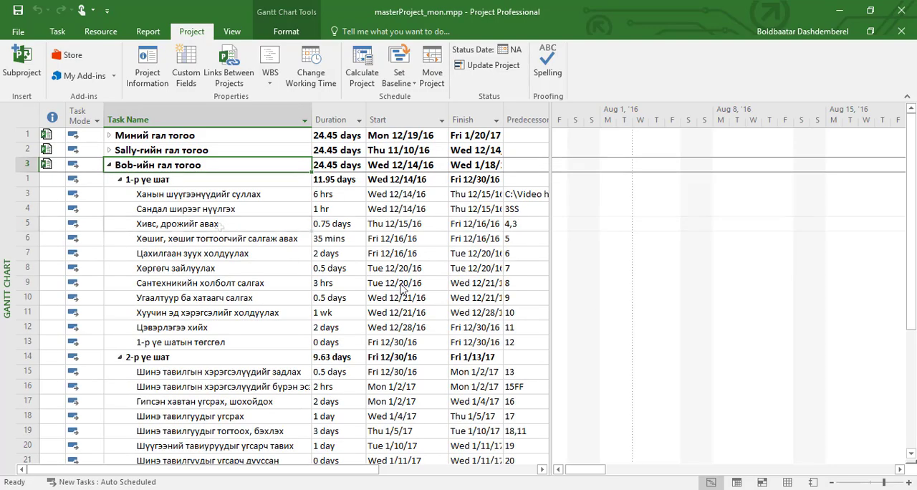
left_click(221, 226)
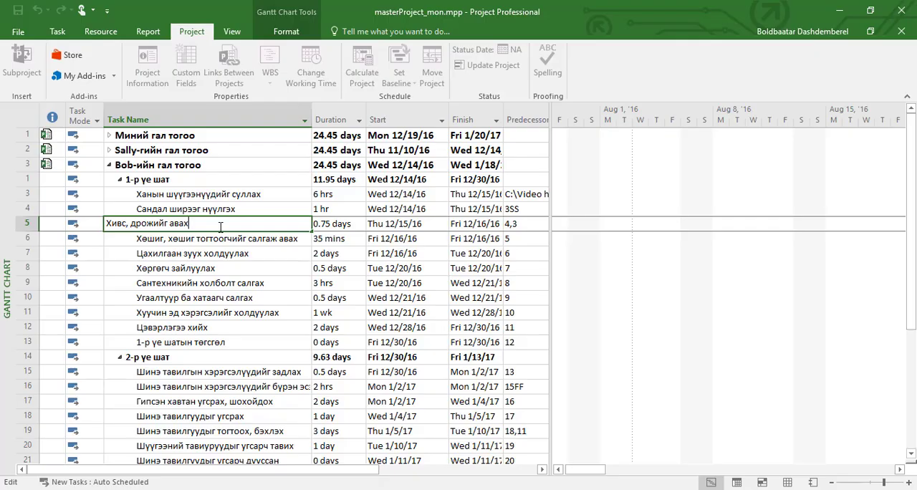
type("болон бэхэлгээ авах")
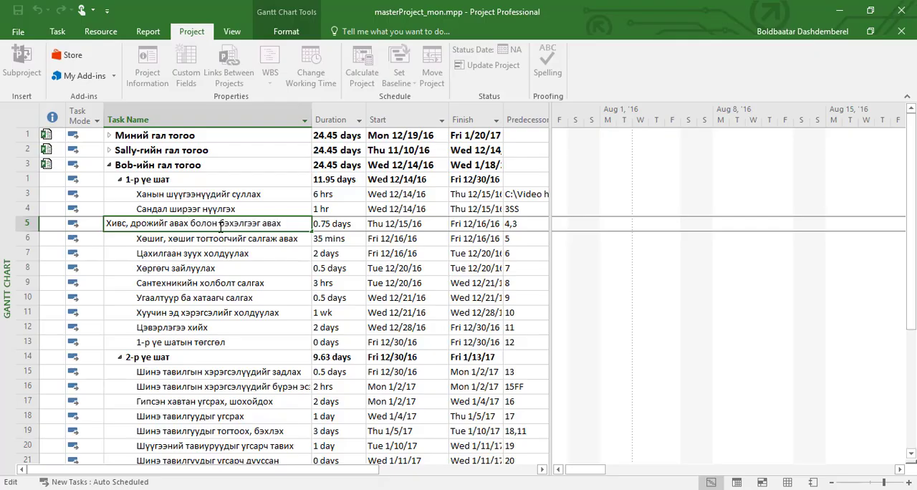
left_click(248, 241)
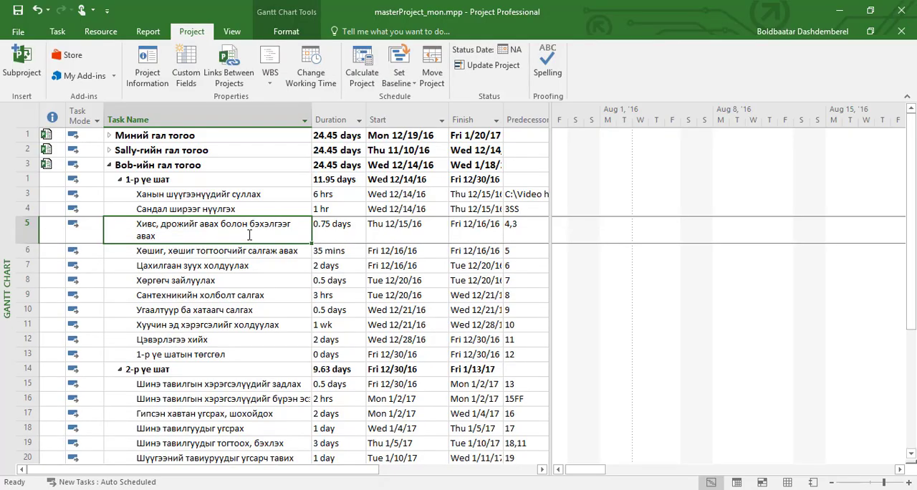
left_click(110, 166)
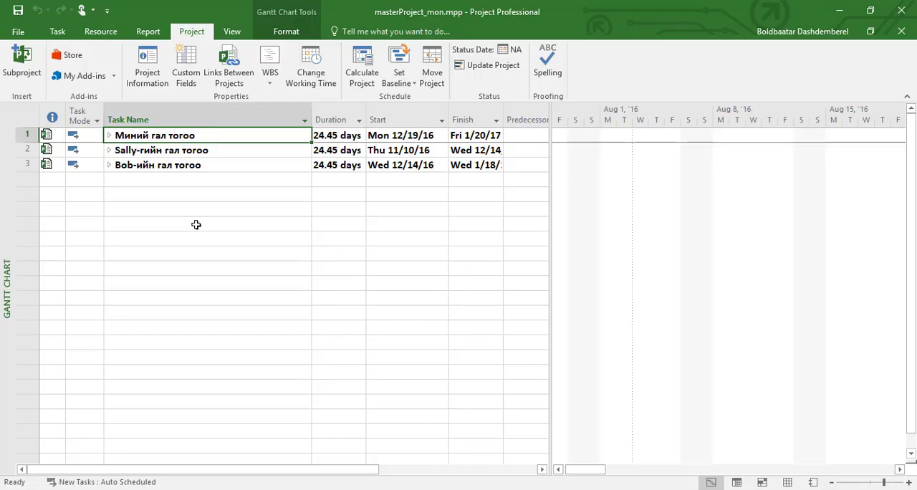
Insert a task above the Миний гал тогоо subproject, named "Төслийн төлөвлөлтийн хөгжүүлэлт" with a duration of 4 days
left_click(21, 136)
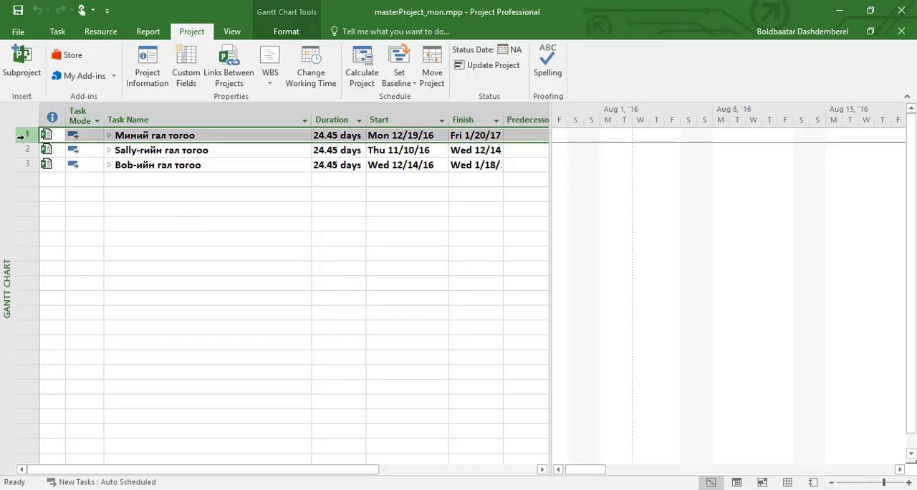
left_click(57, 33)
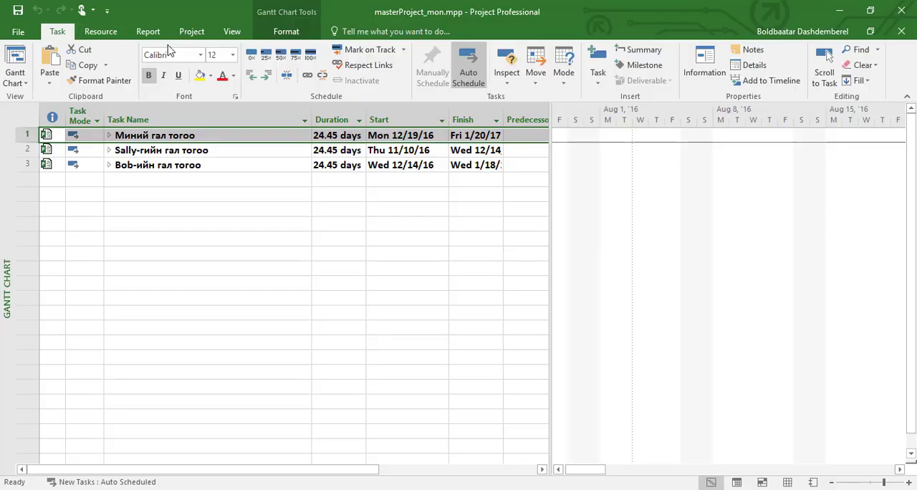
left_click(598, 77)
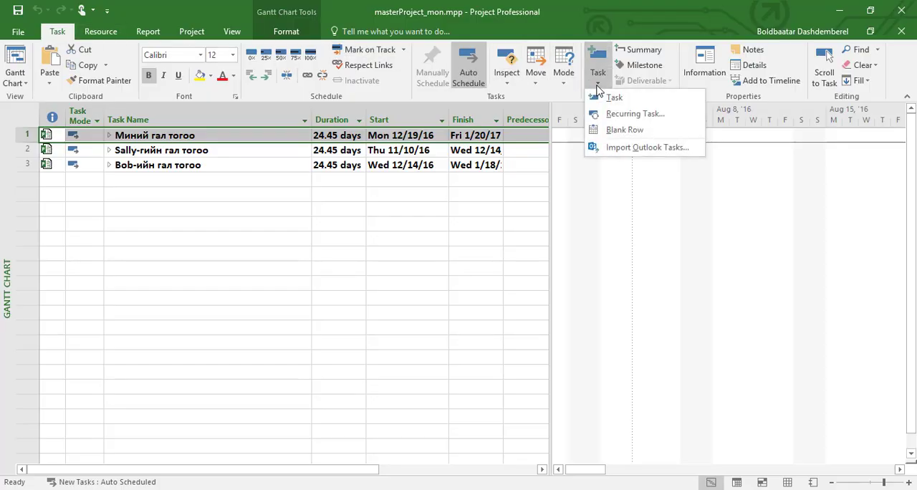
left_click(617, 98)
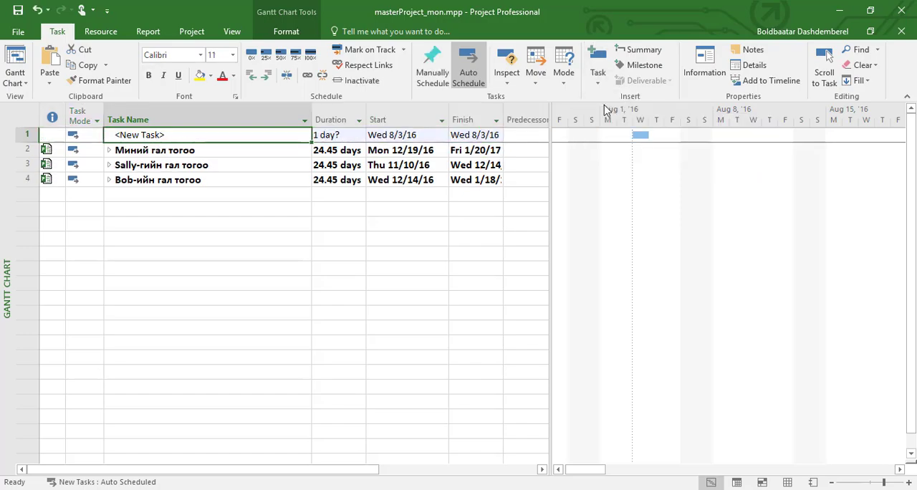
double_click(223, 141)
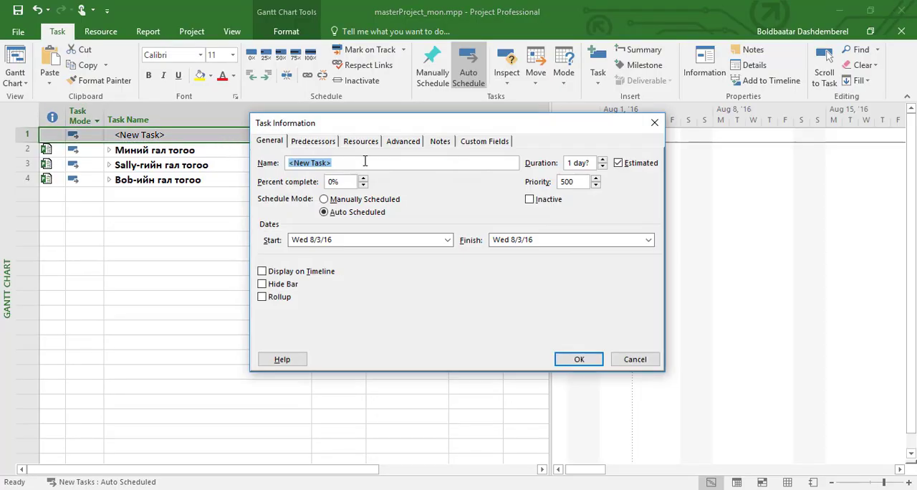
type("Төслийн төлөвлөлтийн хөгжүүлэлт")
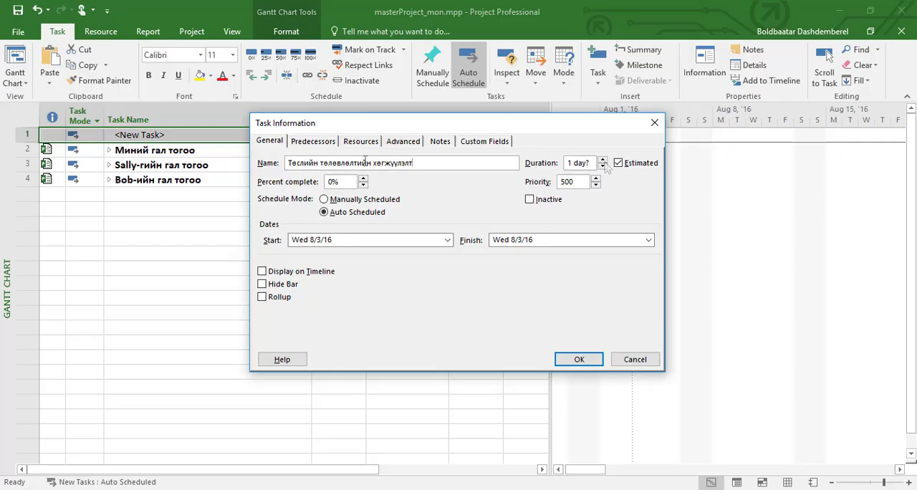
left_click(604, 161)
left_click(604, 161)
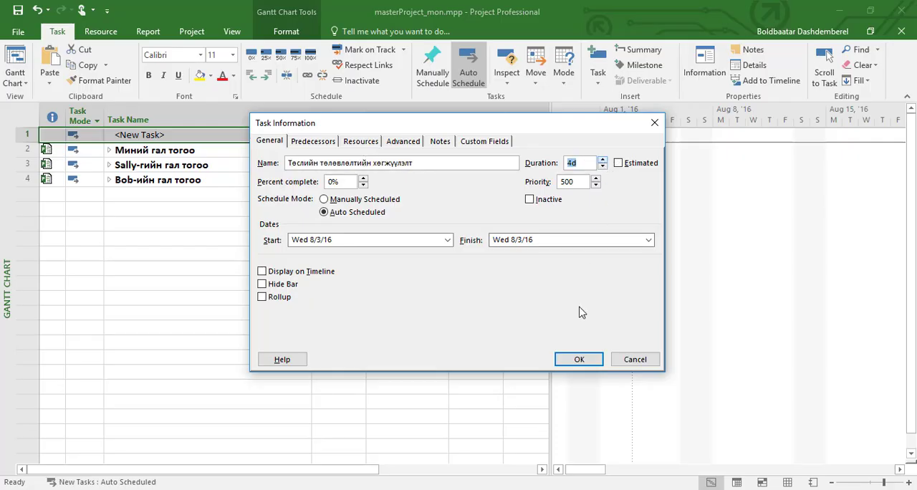
left_click(579, 361)
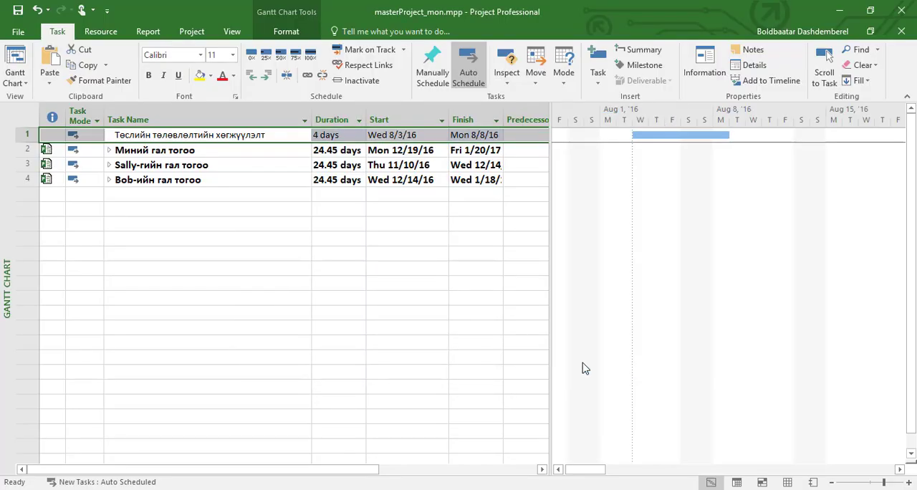
Close masterProject_mon.mpp, saving the changes to it and to the sallysKitchen_mon.mpp and bobsKitchen_mon.mpp subprojects
left_click(18, 34)
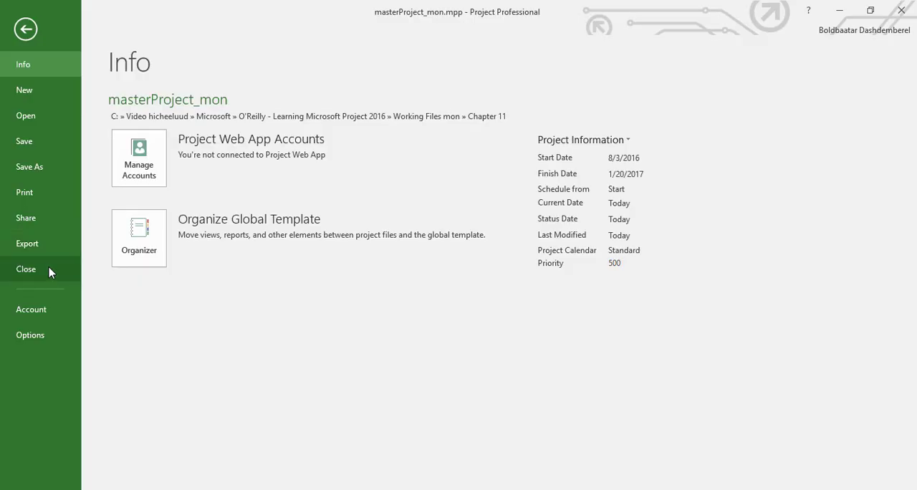
left_click(49, 269)
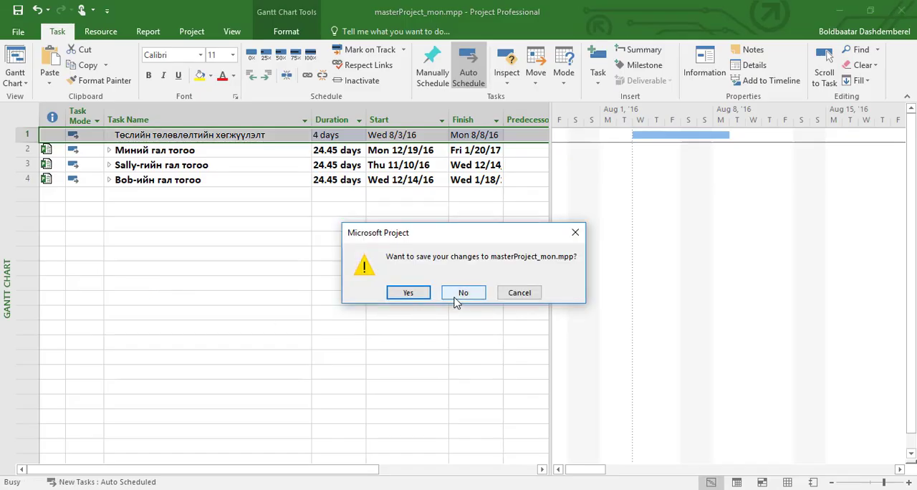
left_click(423, 297)
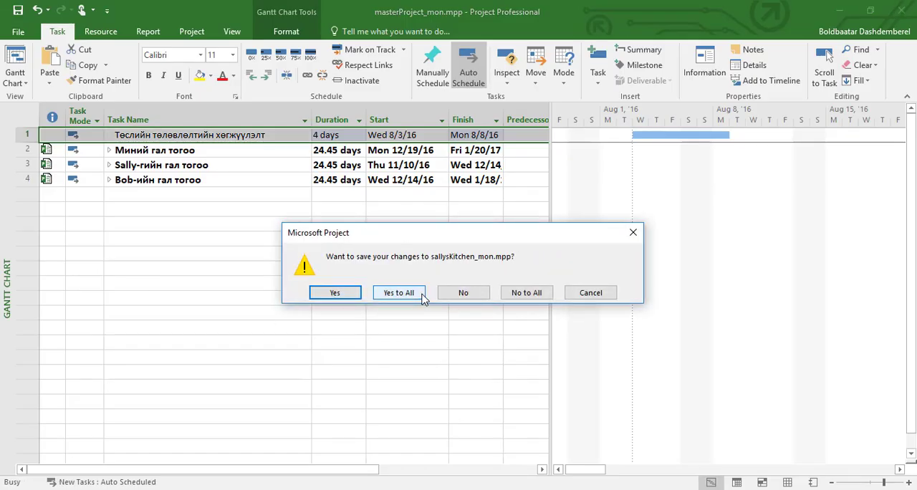
left_click(351, 298)
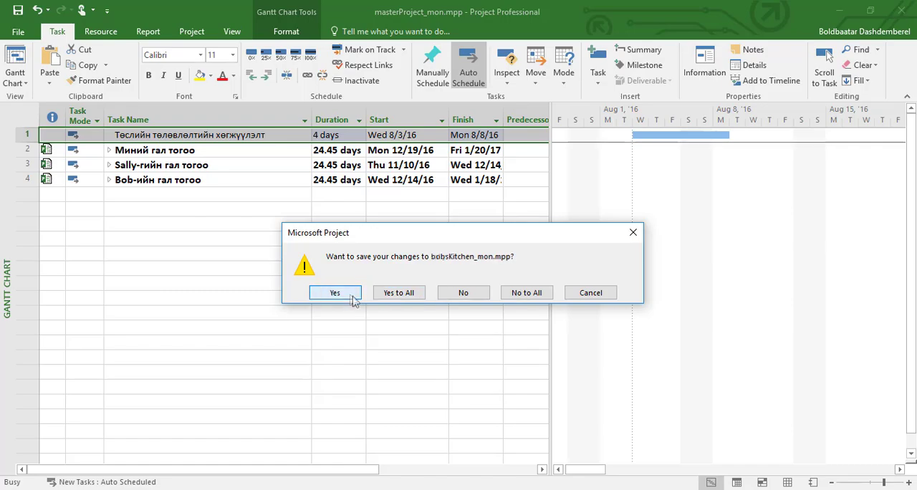
left_click(335, 293)
Switch to the Chapter 11 folder in File Explorer and open bobsKitchen_mon.mpp on its own, without opening other files
mouse_move(362, 489)
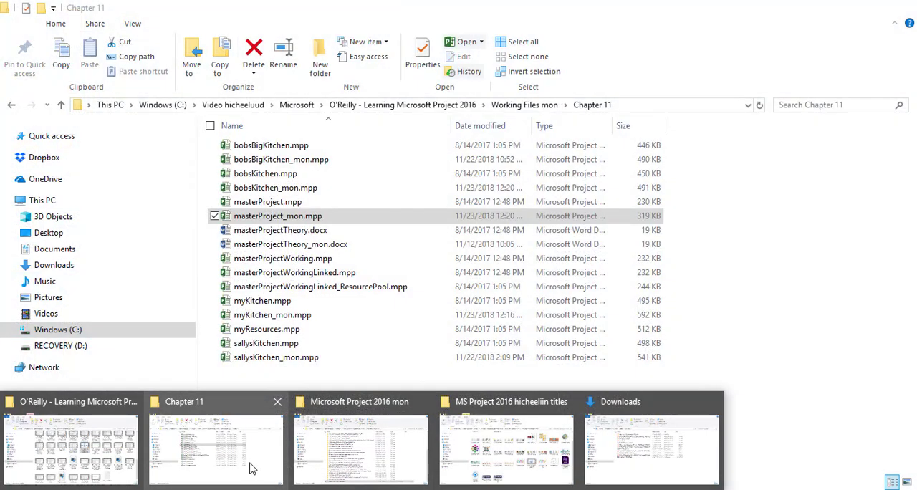
left_click(252, 469)
double_click(278, 188)
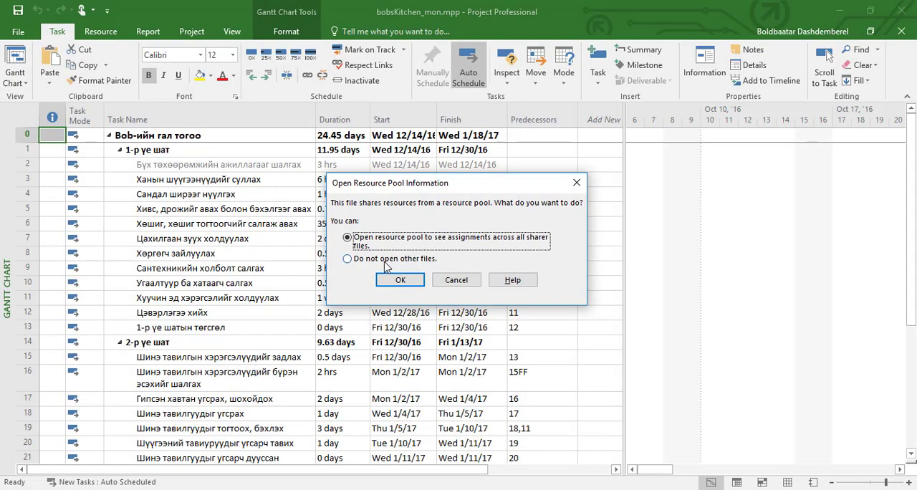
left_click(384, 261)
left_click(387, 281)
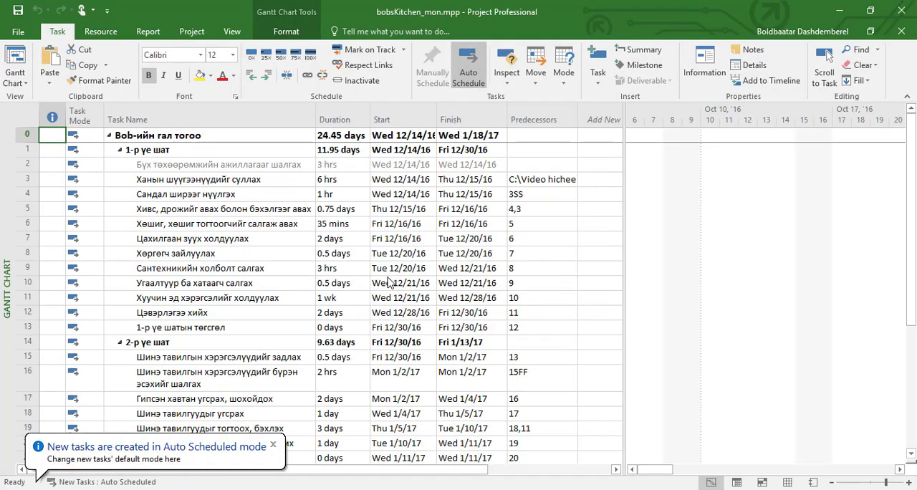
Rename task 5 in bobsKitchen_mon.mpp as "Хивс, дрожийг авах болон шалны хулдаас хуулах"
left_click(273, 215)
left_click(301, 215)
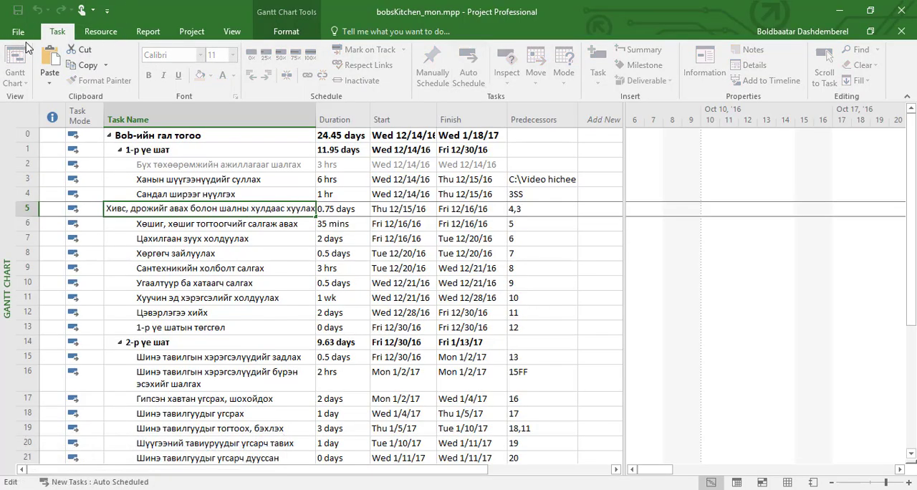
left_click(156, 215)
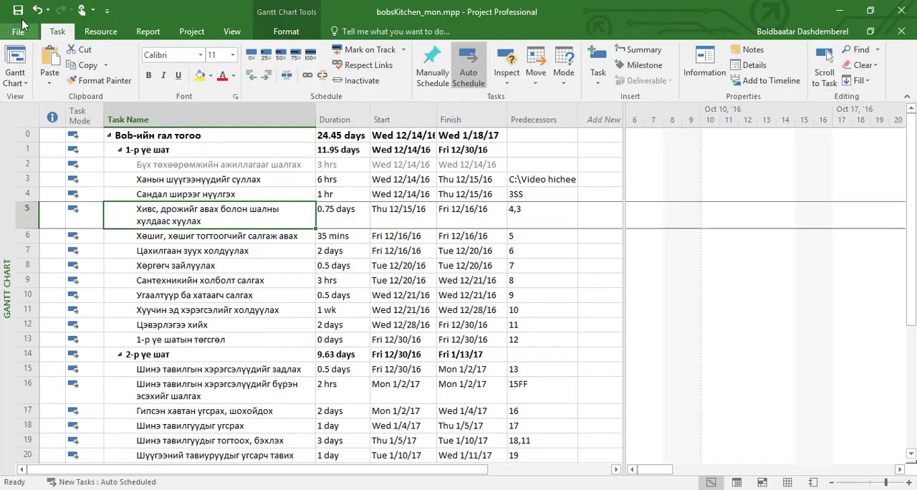
Save bobsKitchen_mon.mpp and close the file
left_click(18, 11)
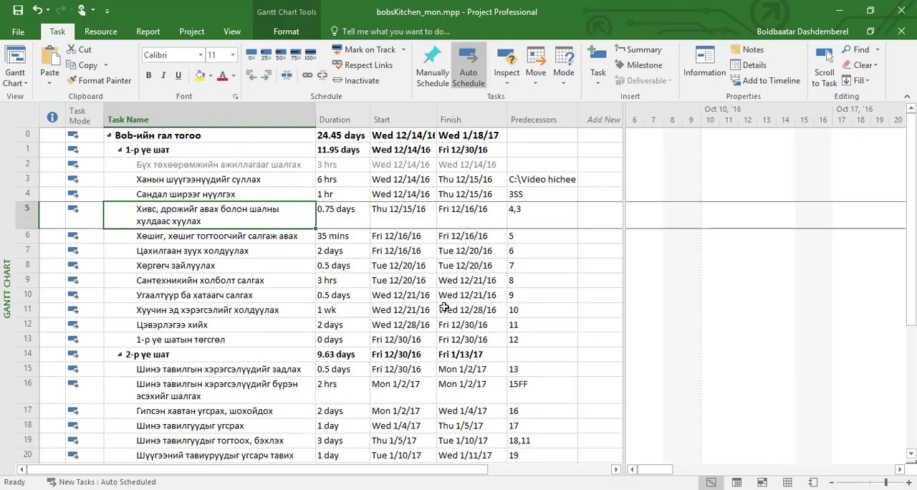
left_click(18, 31)
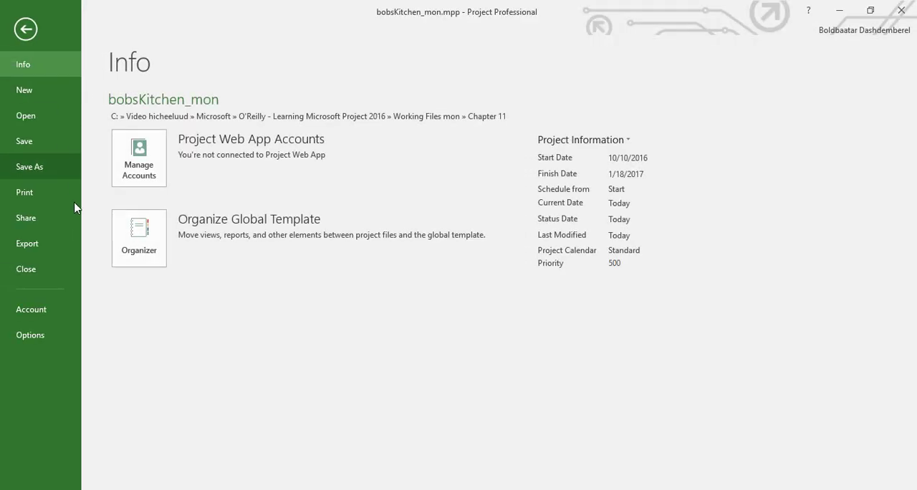
left_click(62, 272)
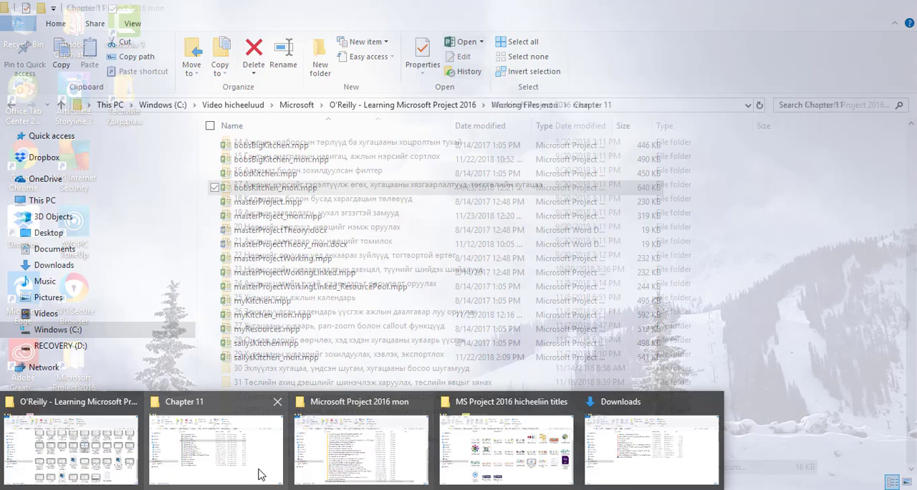
Switch back to the Chapter 11 folder in File Explorer and reopen masterProject_mon.mpp
left_click(266, 471)
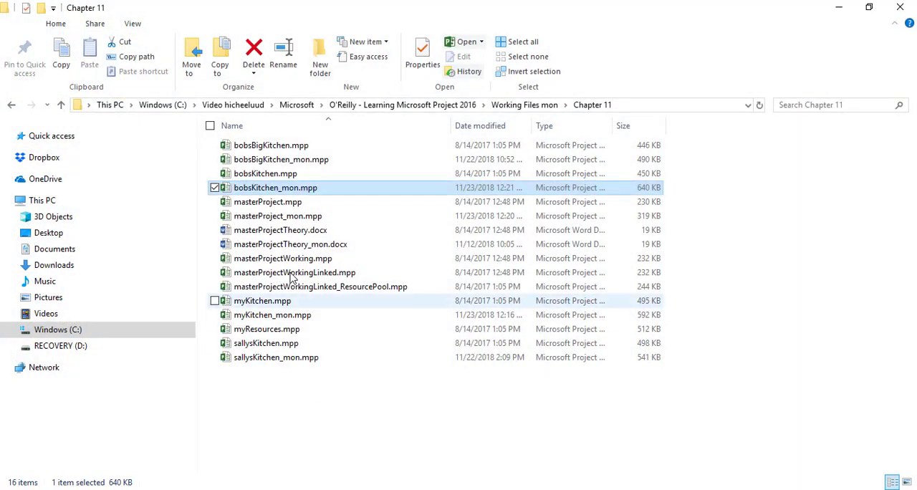
left_click(294, 219)
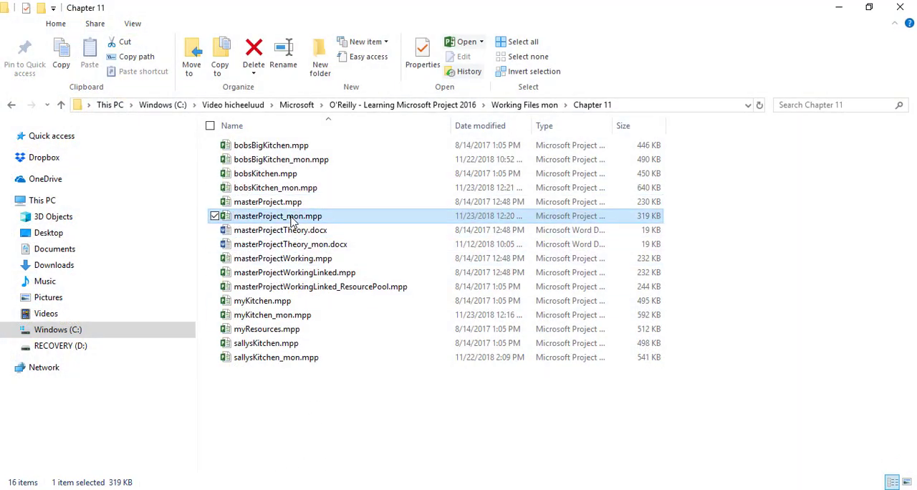
double_click(291, 218)
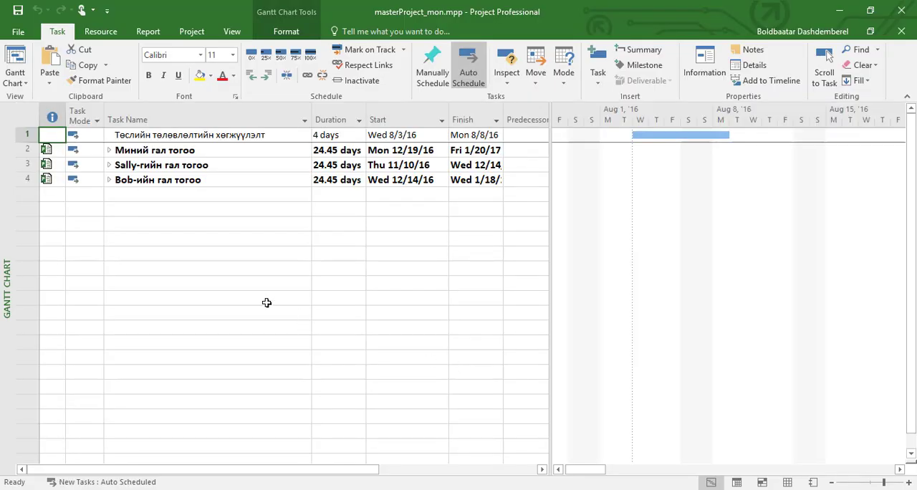
Expand the Bob-ийн гал тогоо subproject with its resource pool opened, and select its task 5 to check the name
left_click(110, 184)
left_click(110, 184)
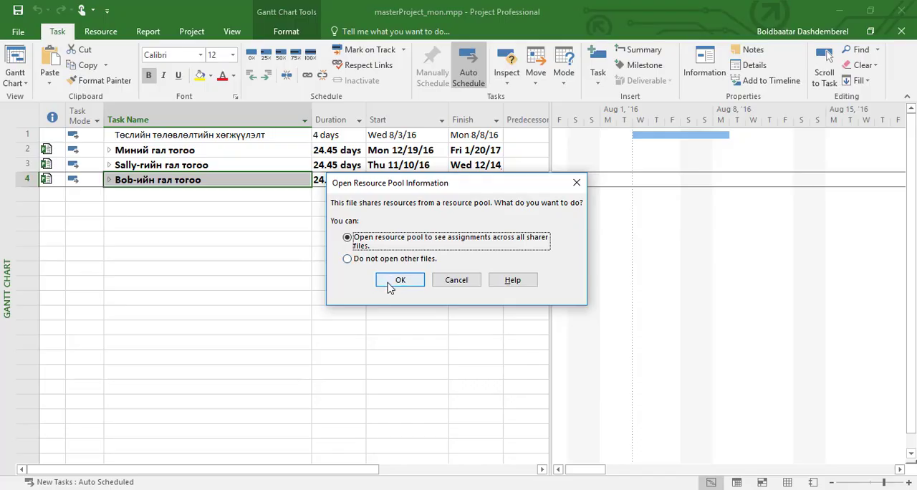
left_click(392, 283)
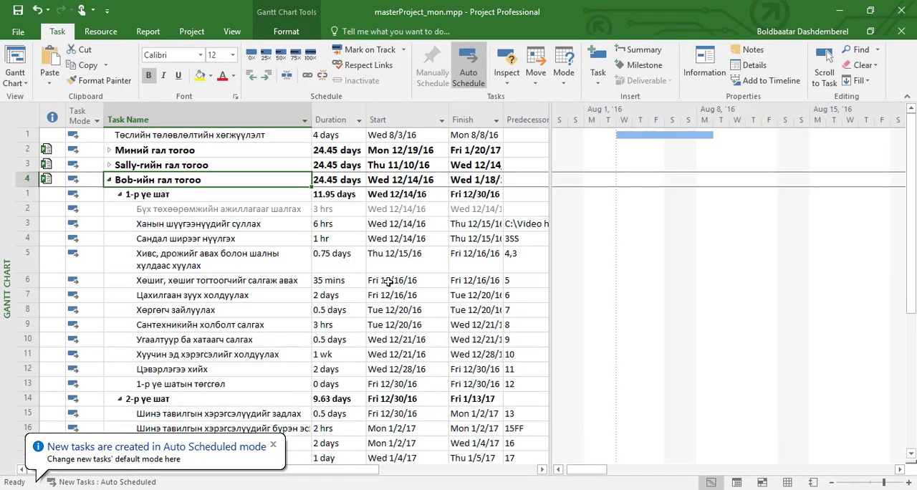
left_click(193, 267)
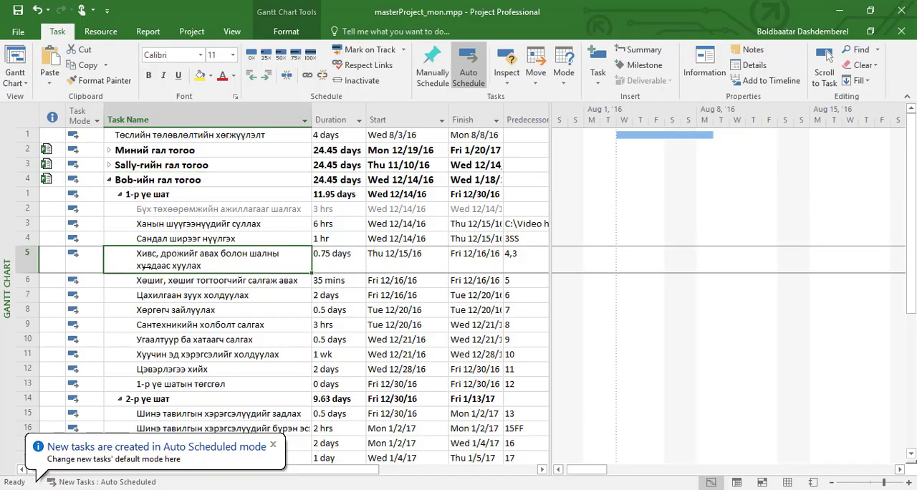